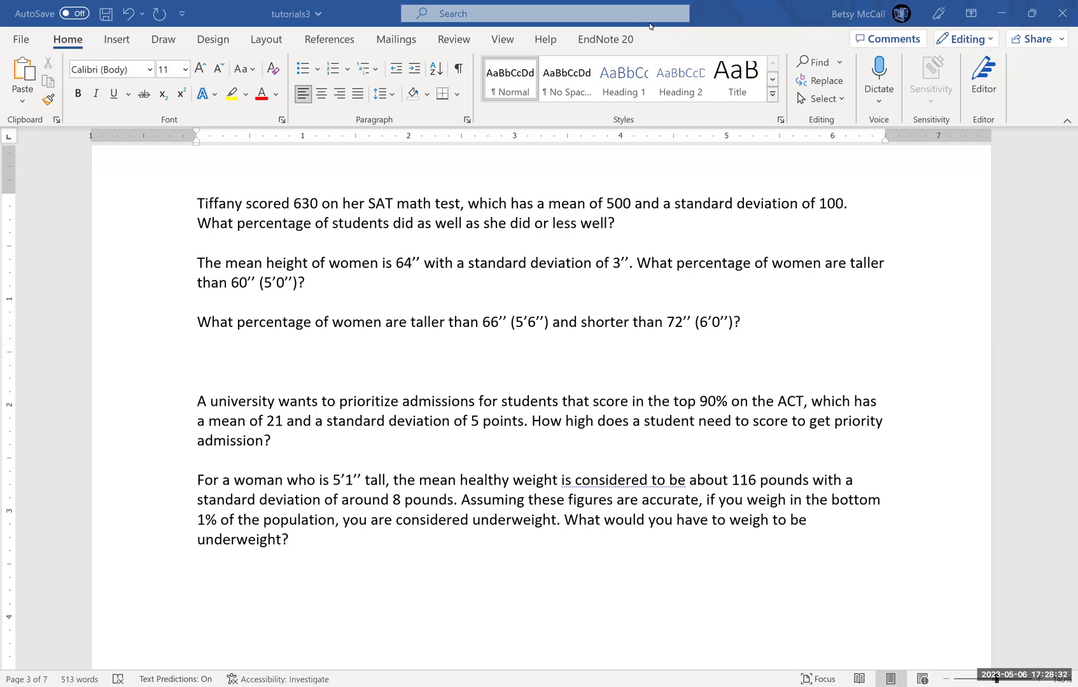
Enter the SAT example's x 630, mean 500 and st.dev 100 into A2:C2
key(alt+Tab)
click(61, 231)
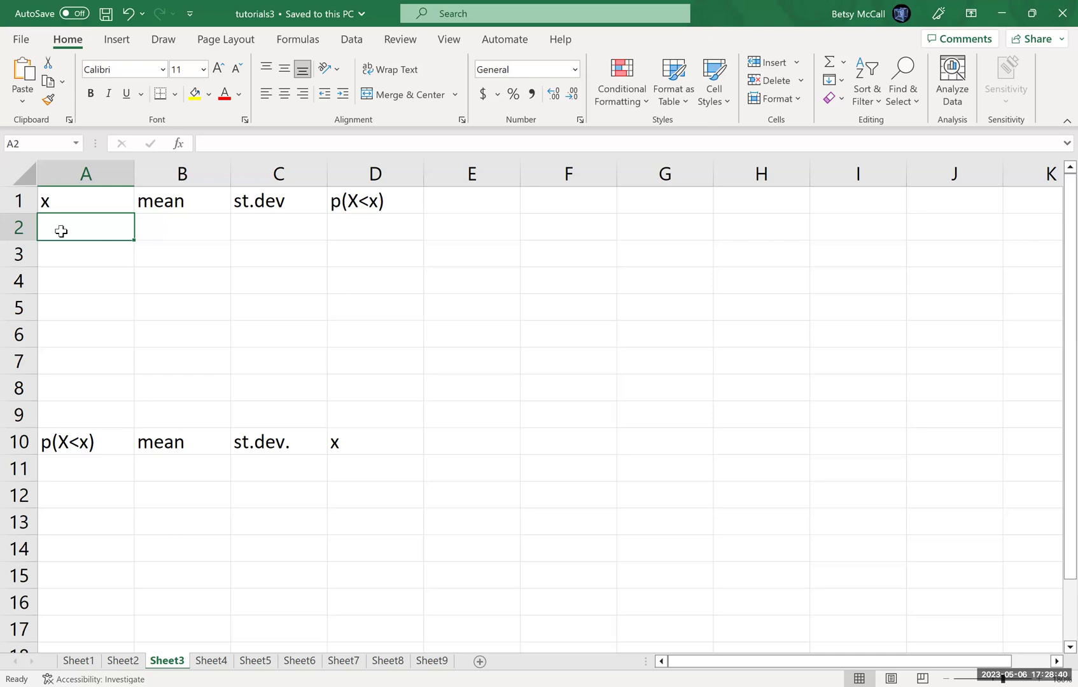
text(630)
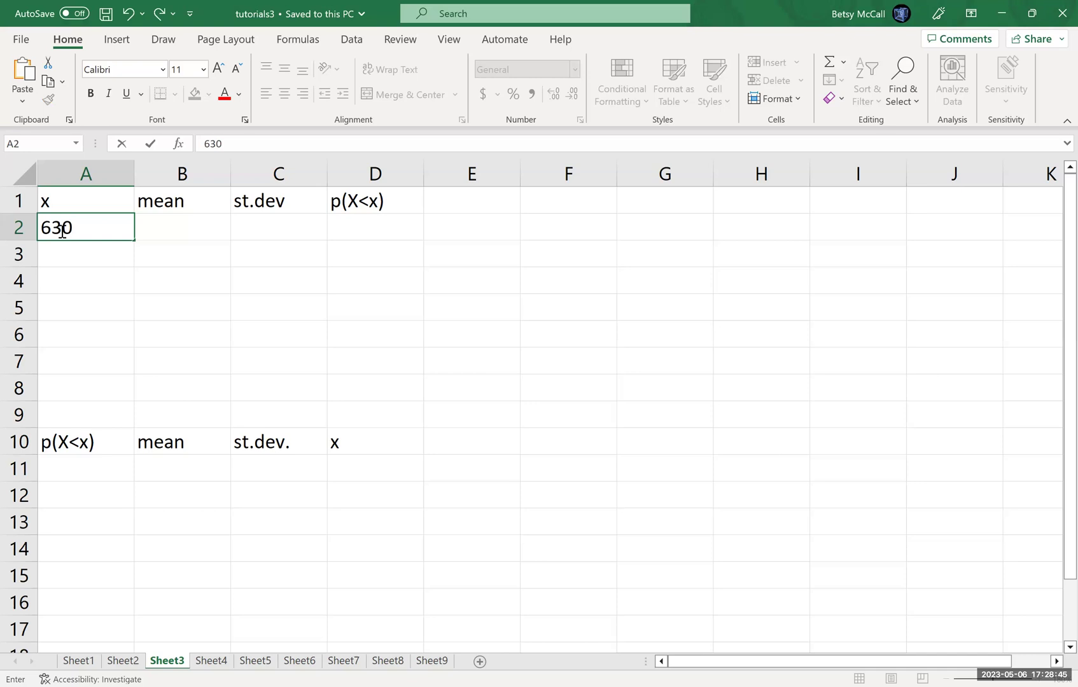
key(Tab)
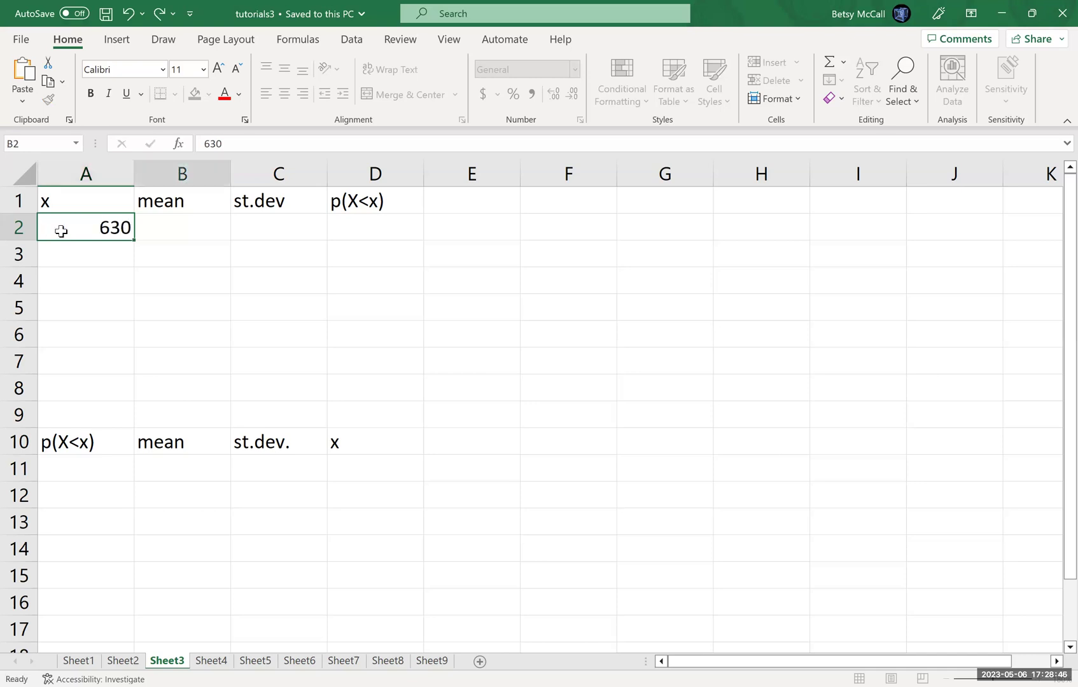
text(500)
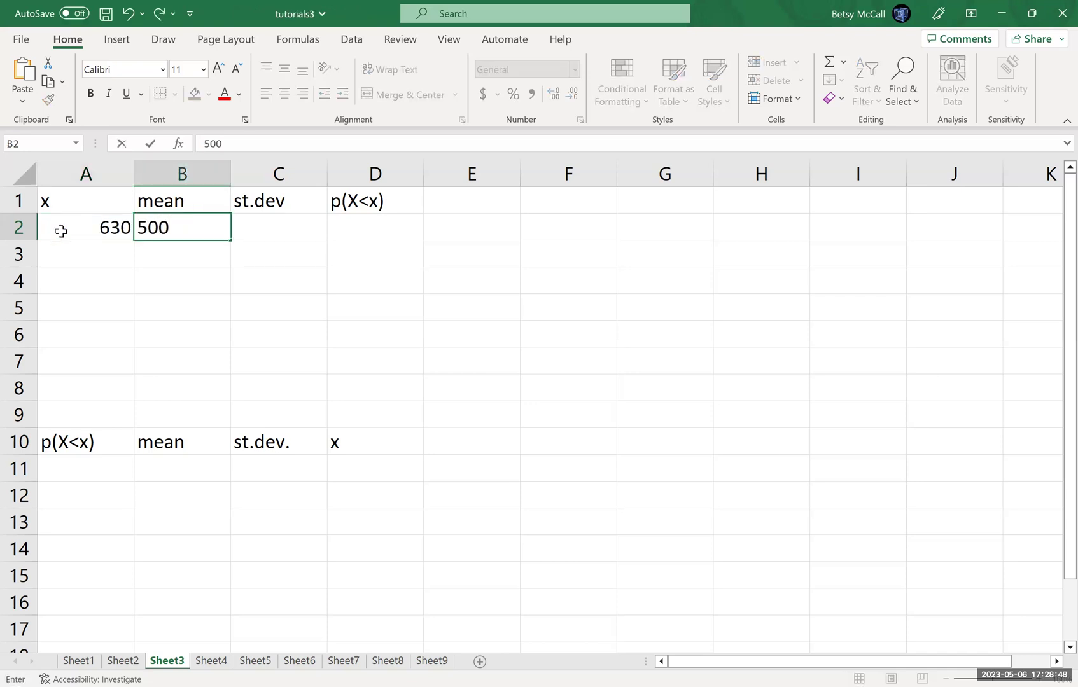
key(Tab)
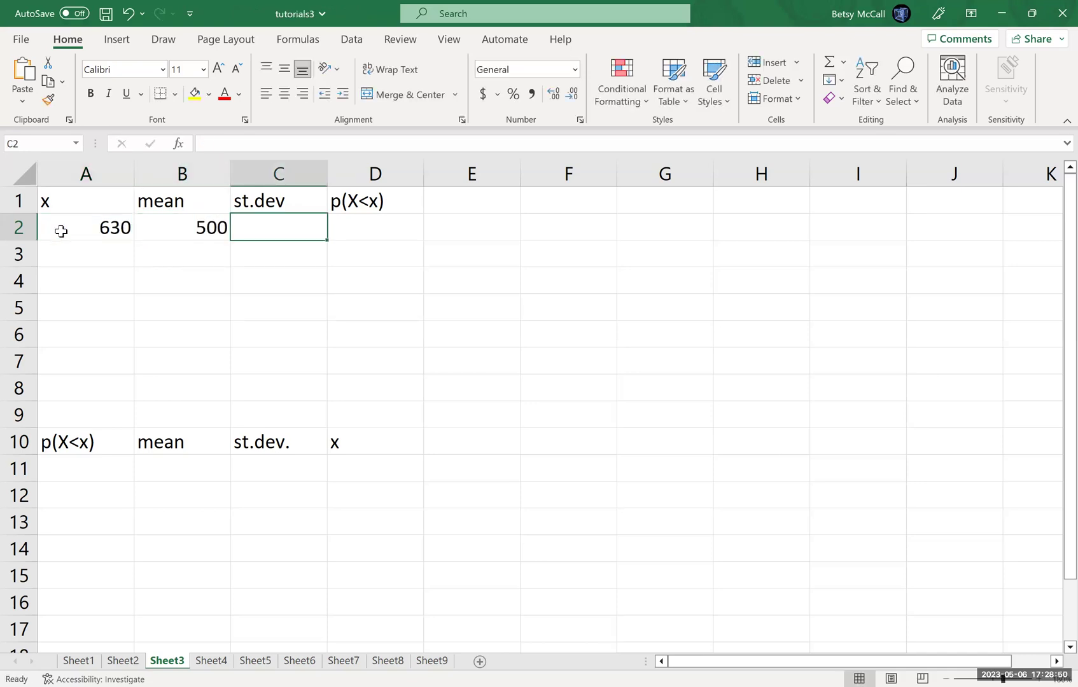
text(100)
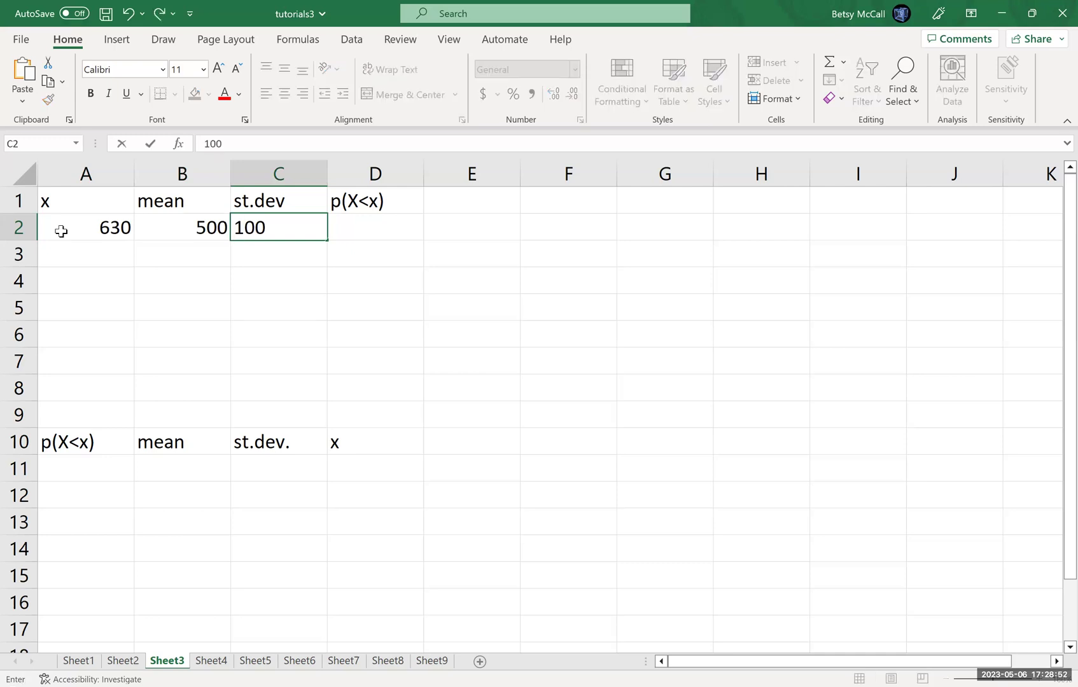
key(Tab)
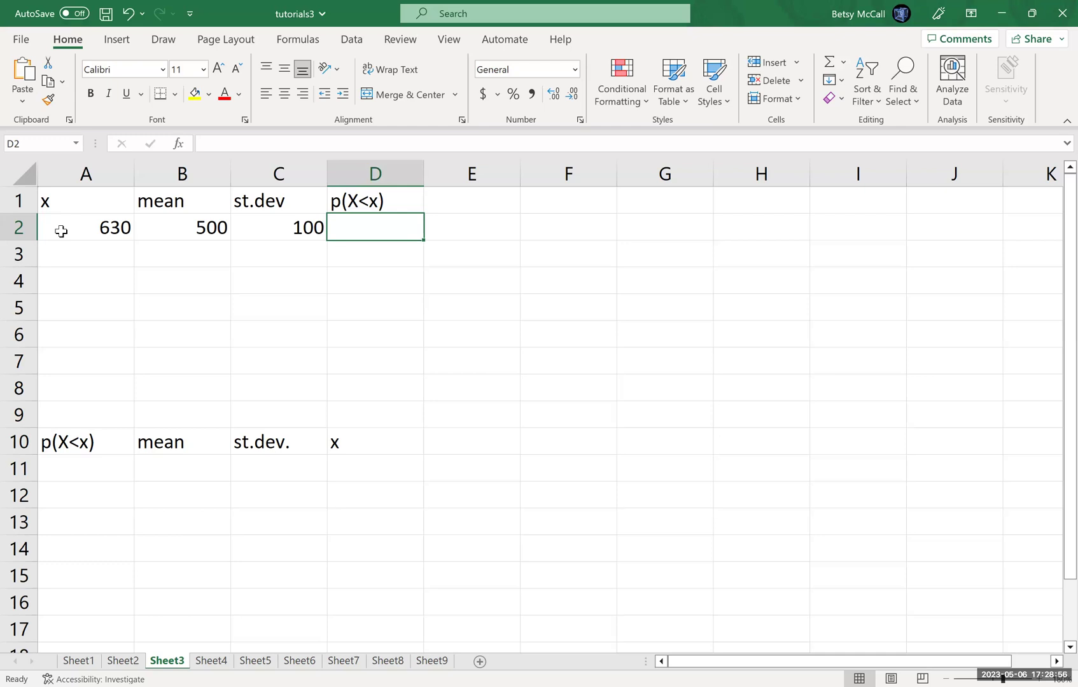
Enter =NORM.DIST(A2,B2,C2,TRUE) in D2, which returns 0.9032
text(=)
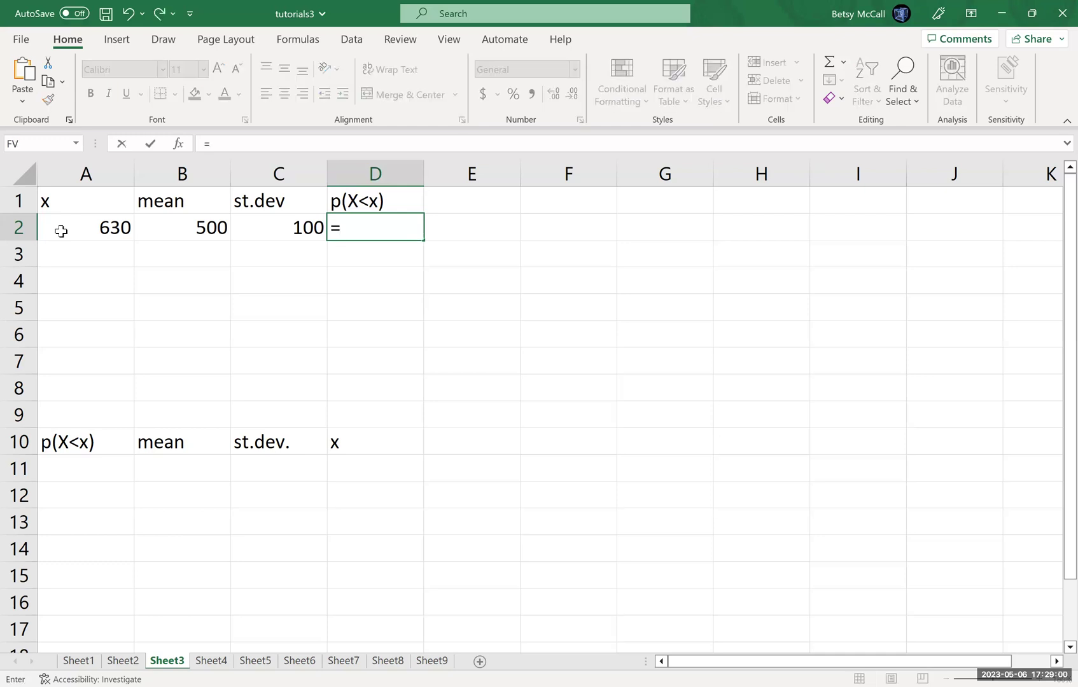
text(NORM.DIST)
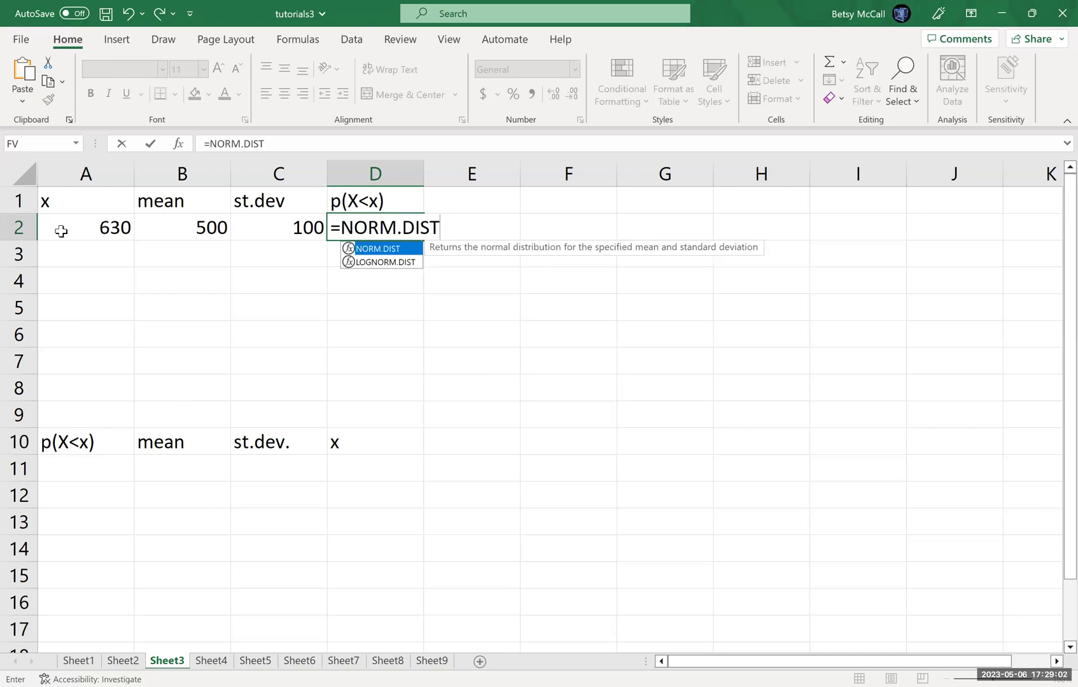
text(()
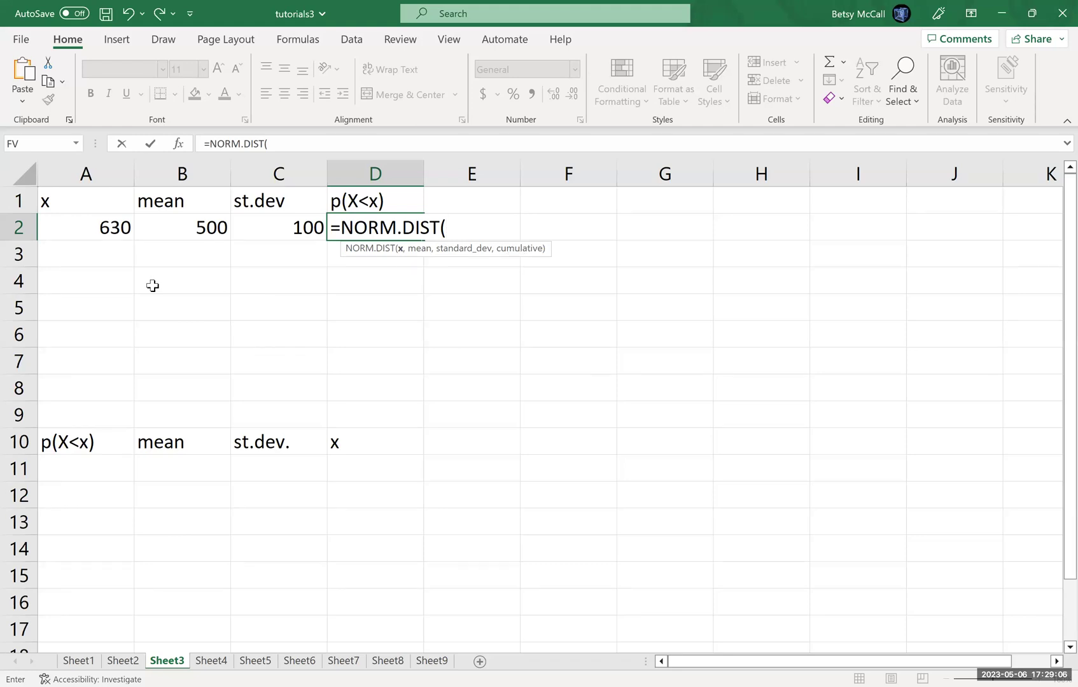
click(112, 226)
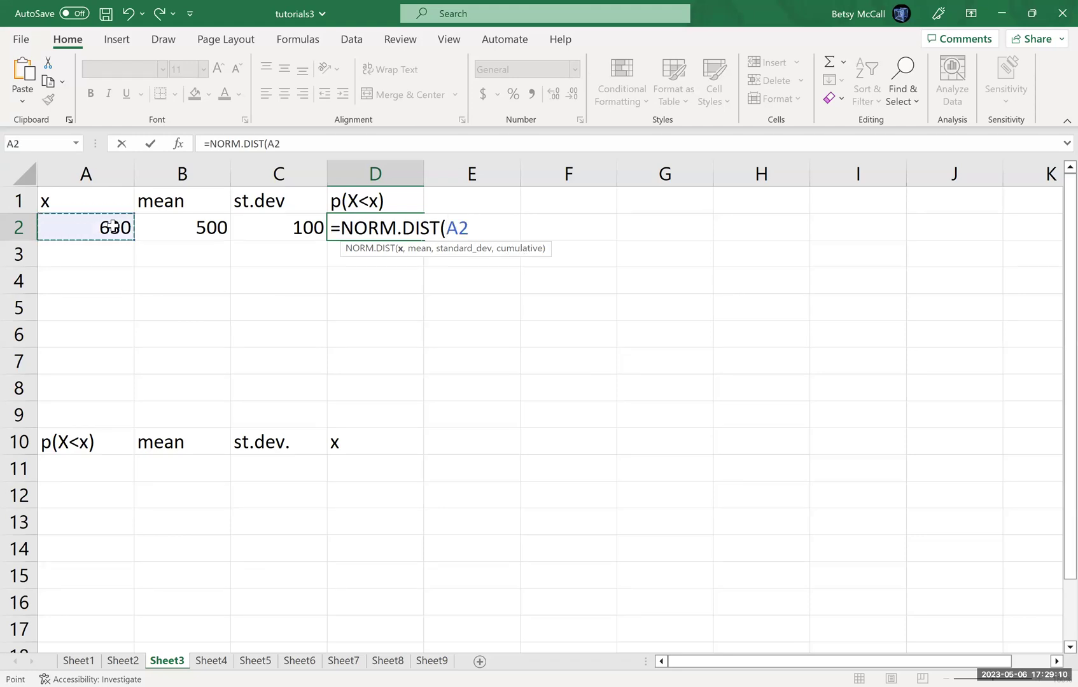
text(,)
click(199, 227)
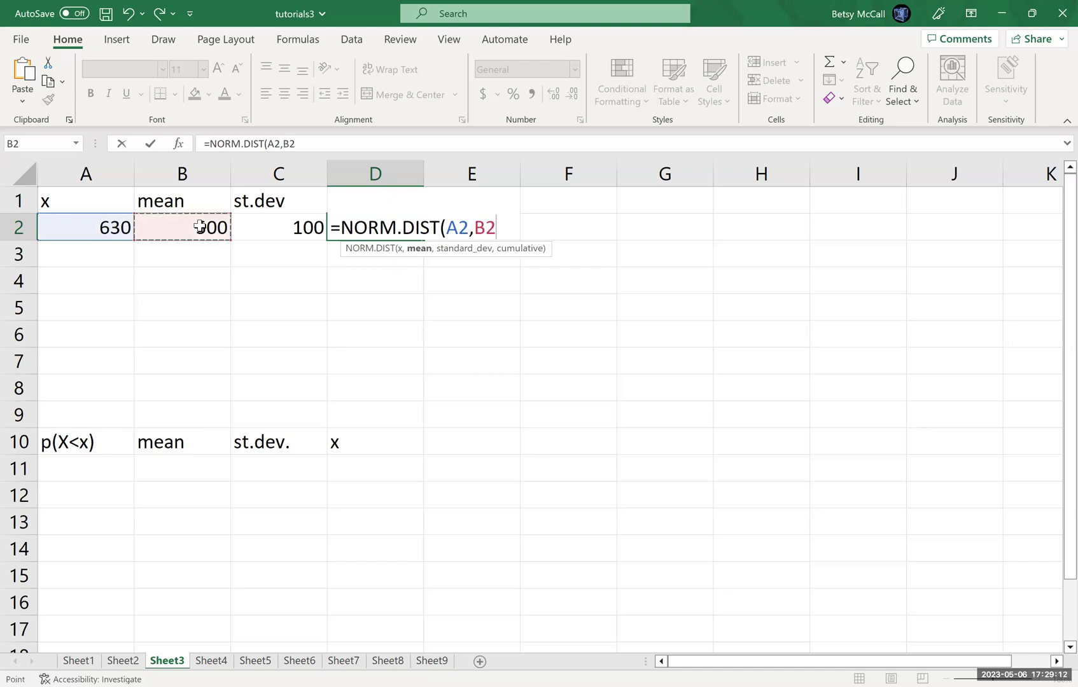
text(,)
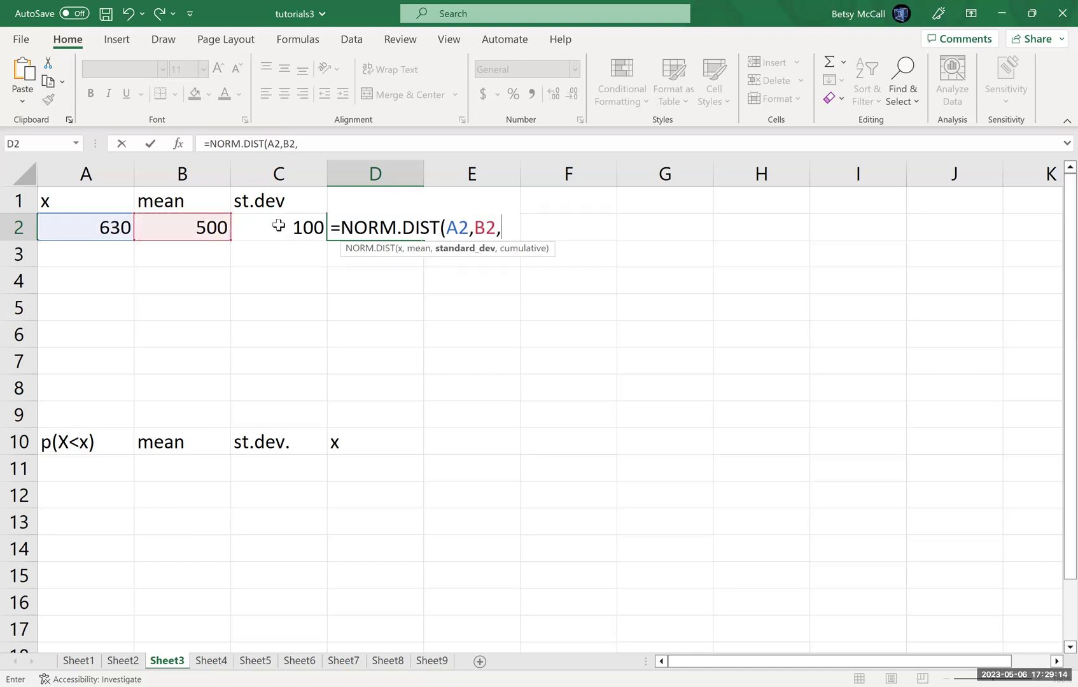
click(278, 226)
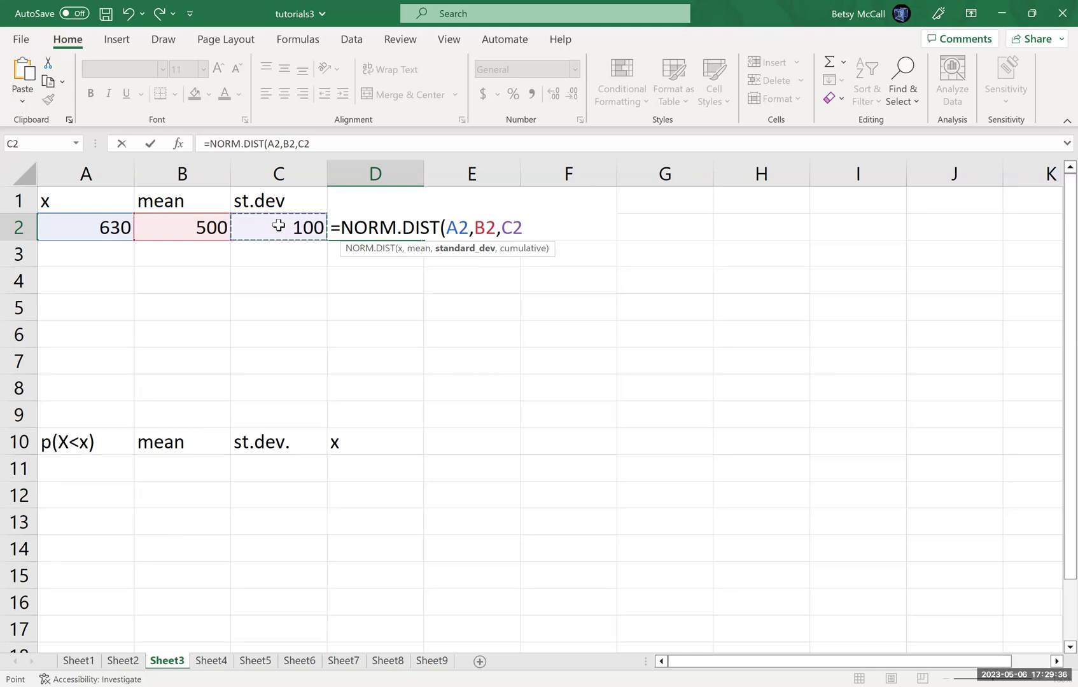
text(,TRUE)
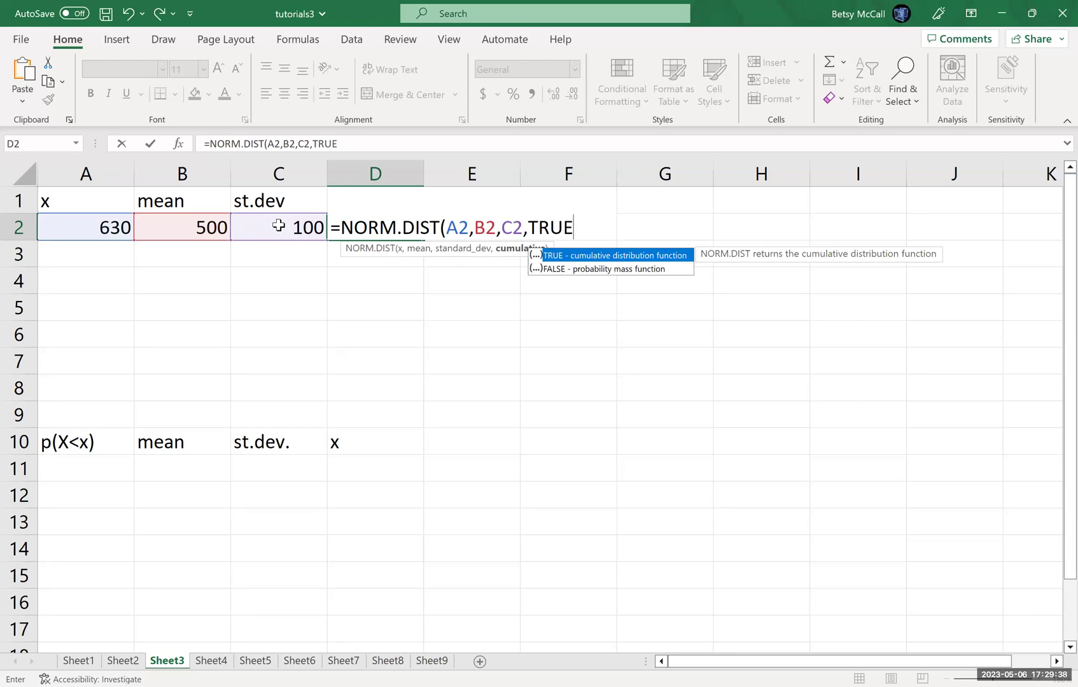
key(Return)
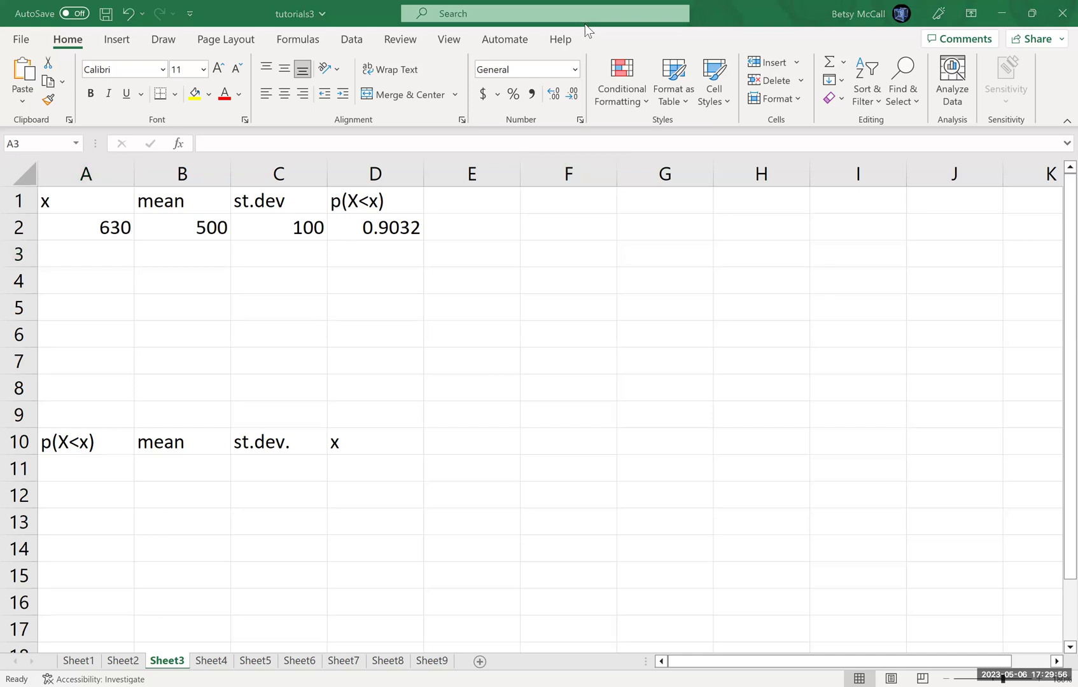
Switch to the Word document with the SAT, height, ACT and weight problems
key(alt+Tab)
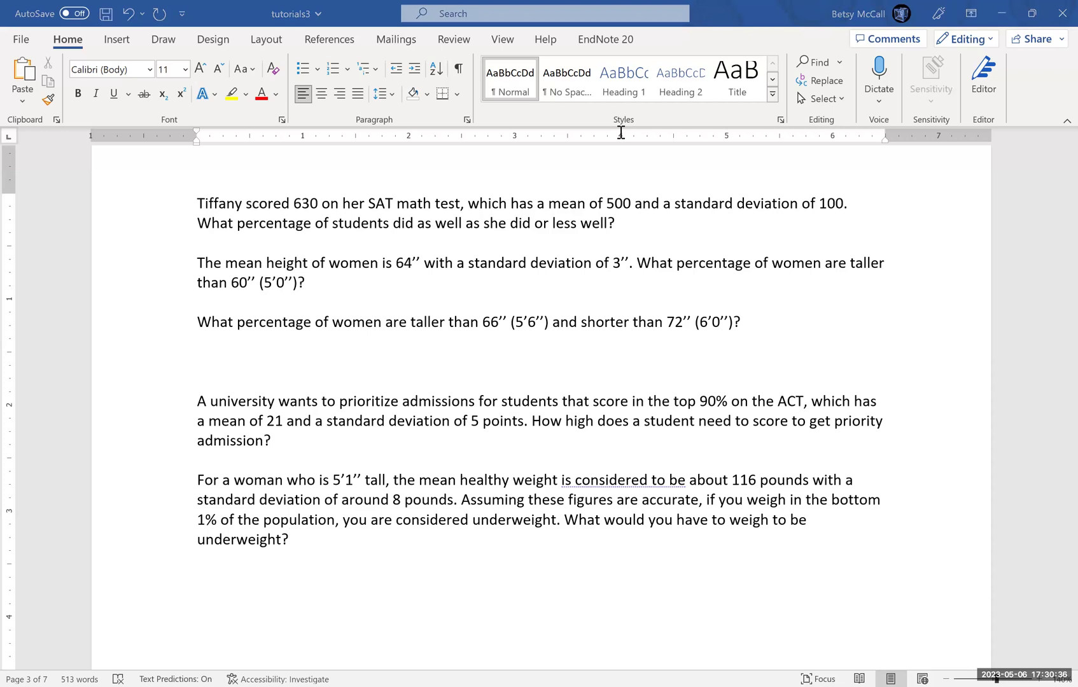
Add the heading P(X>x) in cell E1
key(alt+Tab)
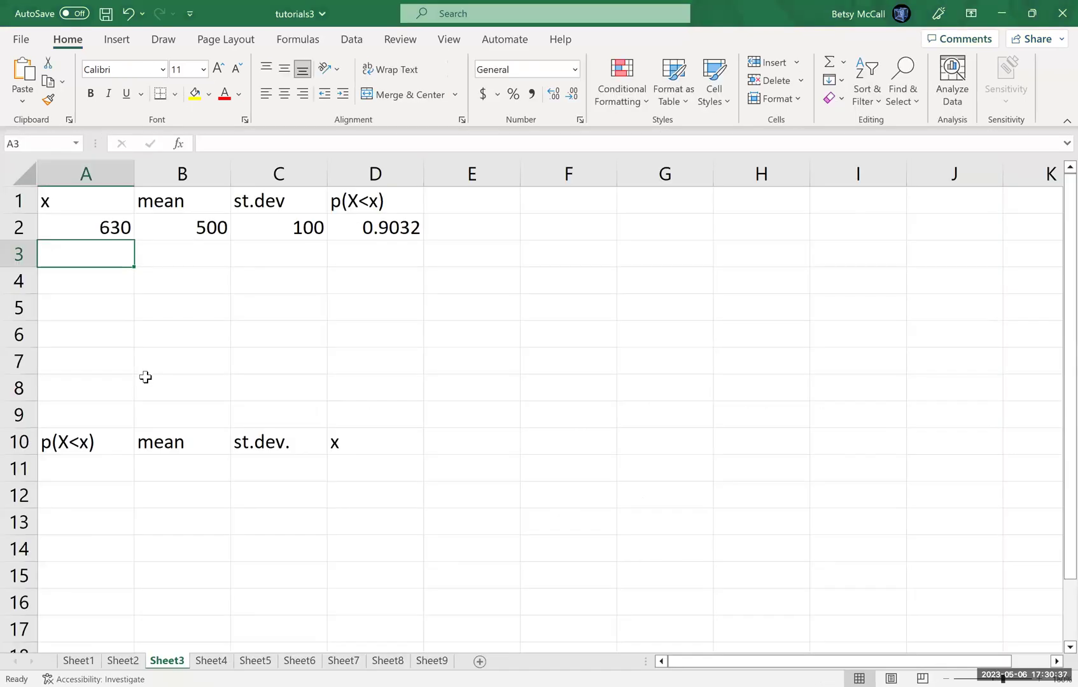
click(499, 197)
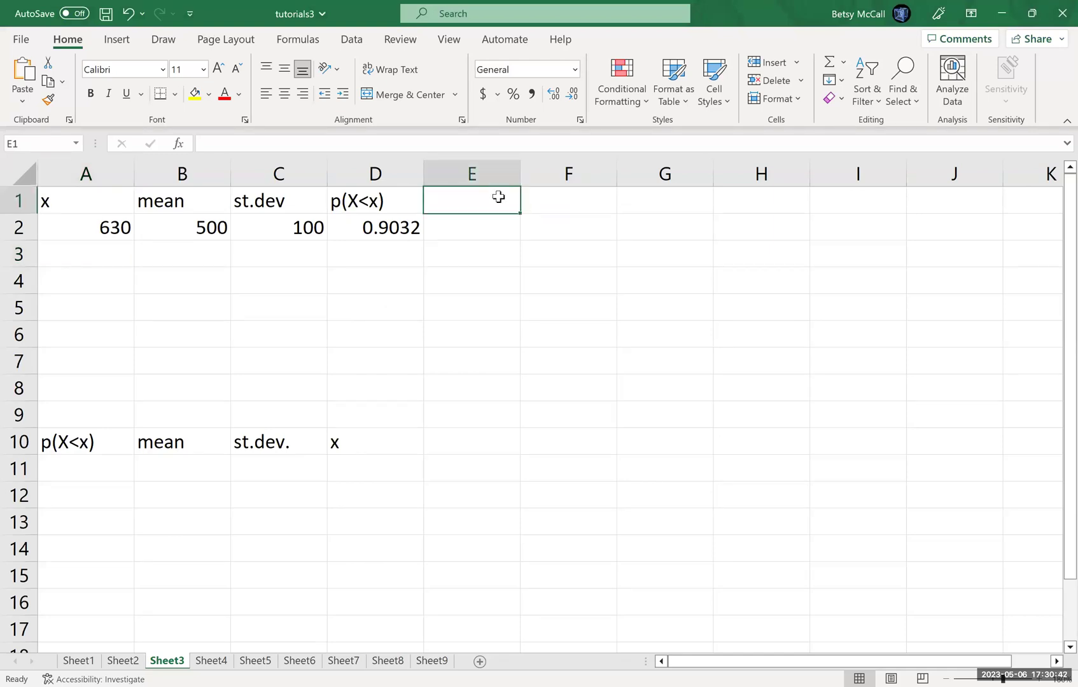
text(P()
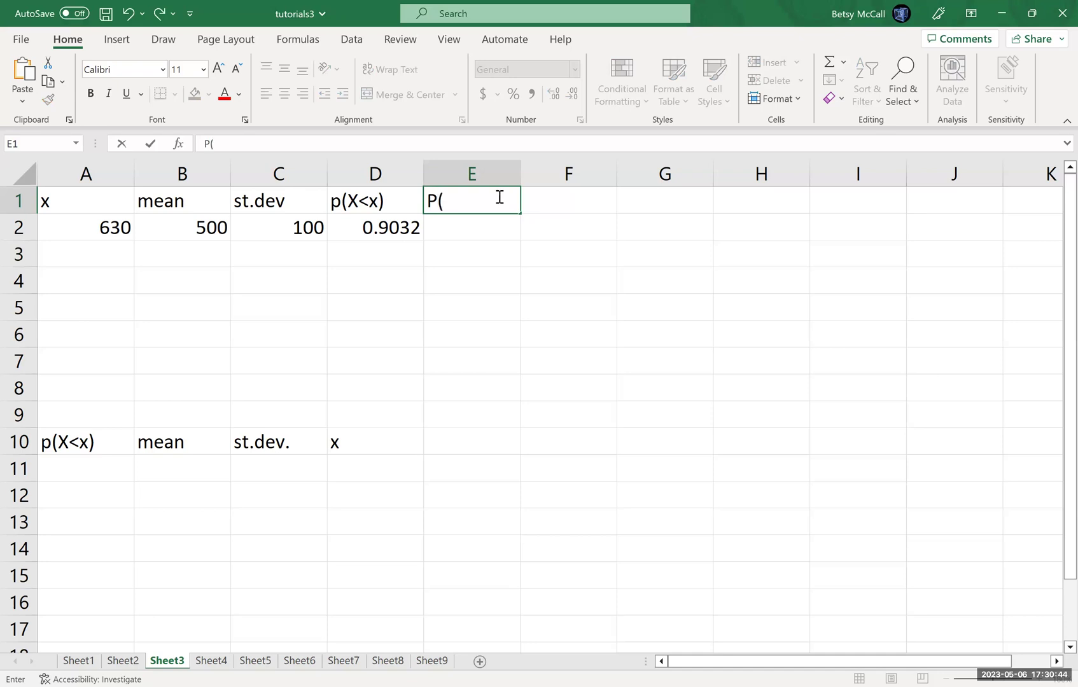
text(X>x))
click(113, 257)
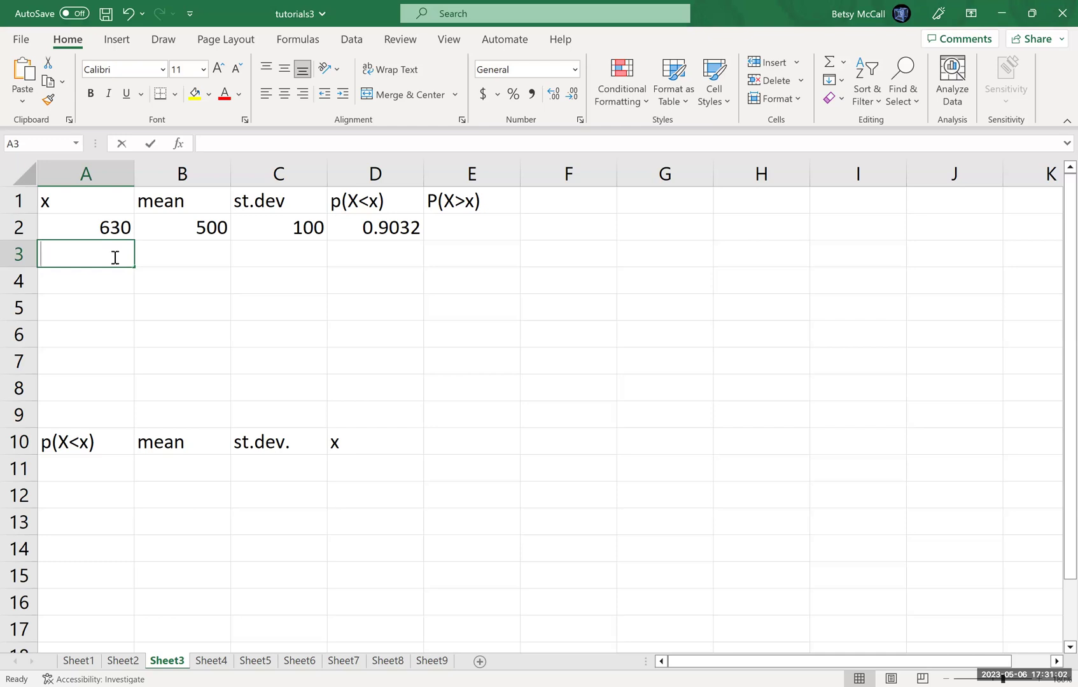
Enter the height example's x 60, mean 64 and st.dev 3 into A3:C3
text(60)
key(Tab)
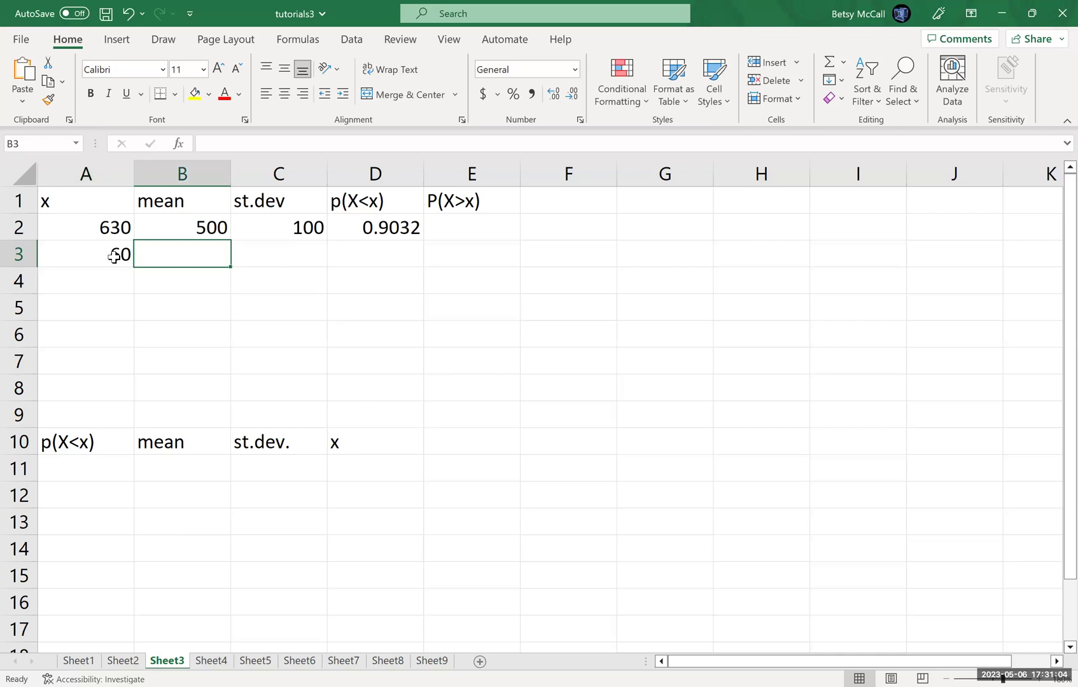
text(64)
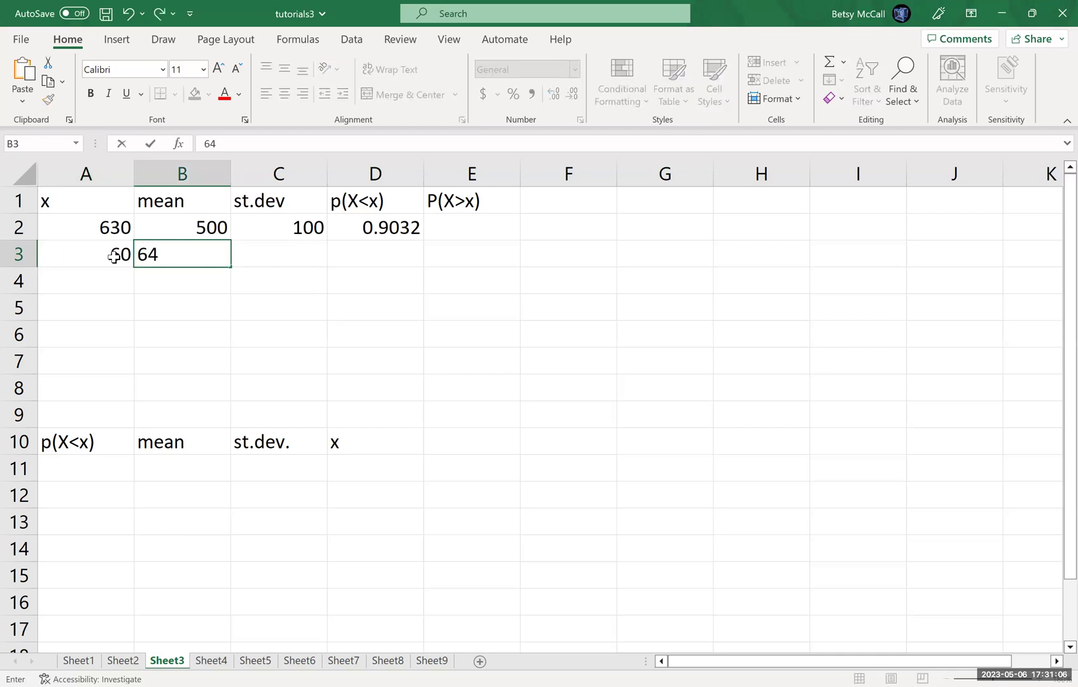
key(Tab)
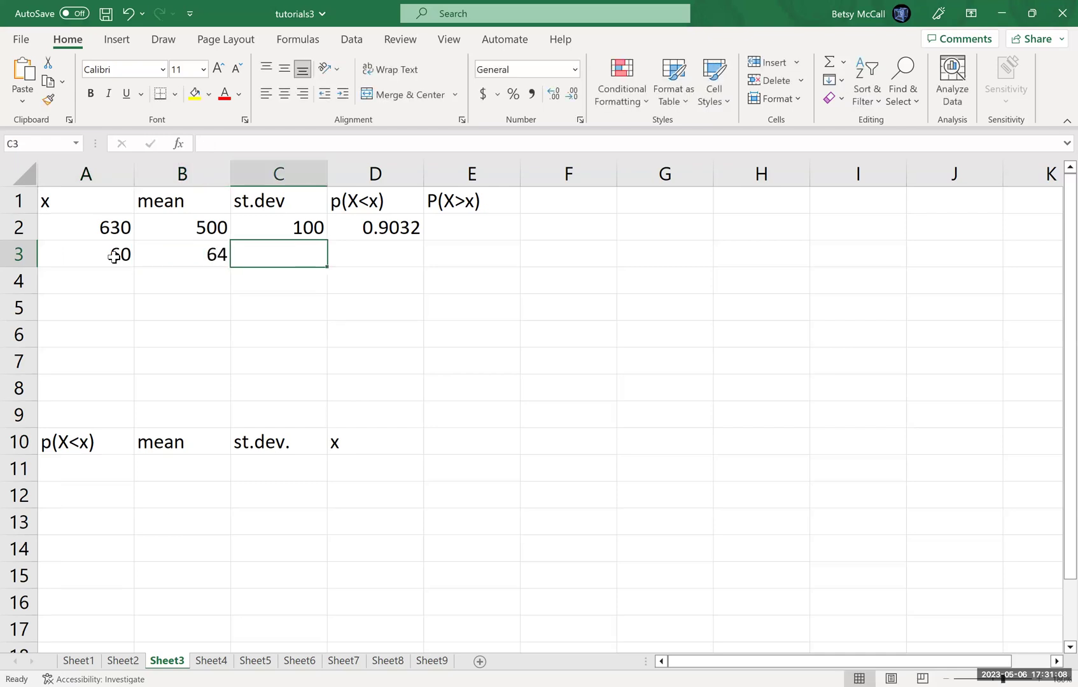
text(3)
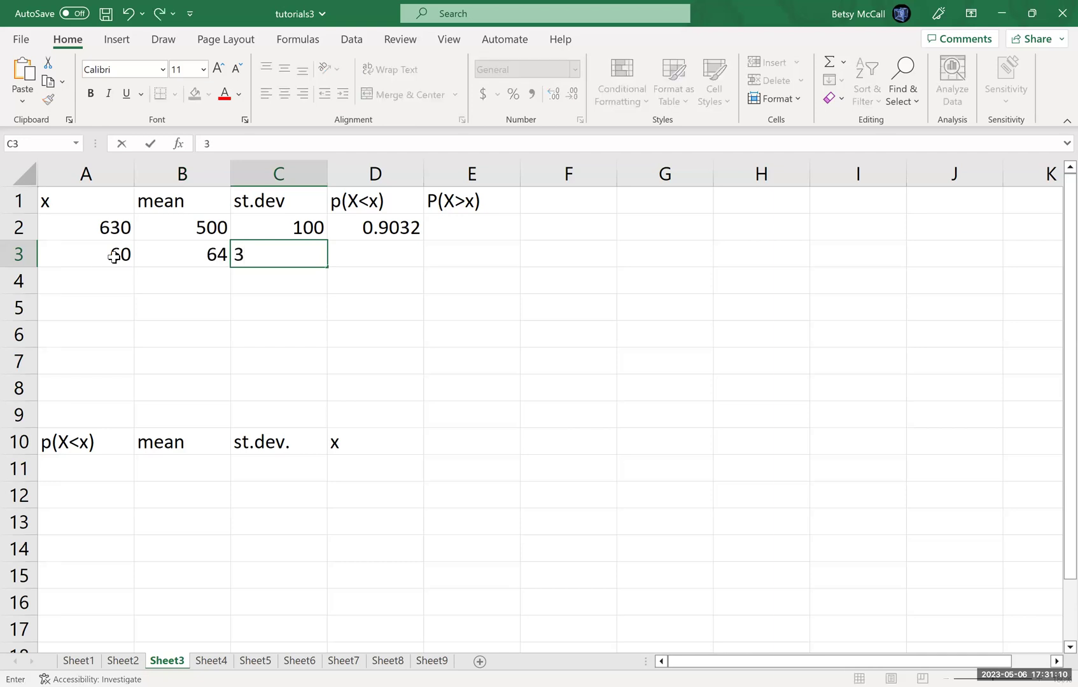
key(Tab)
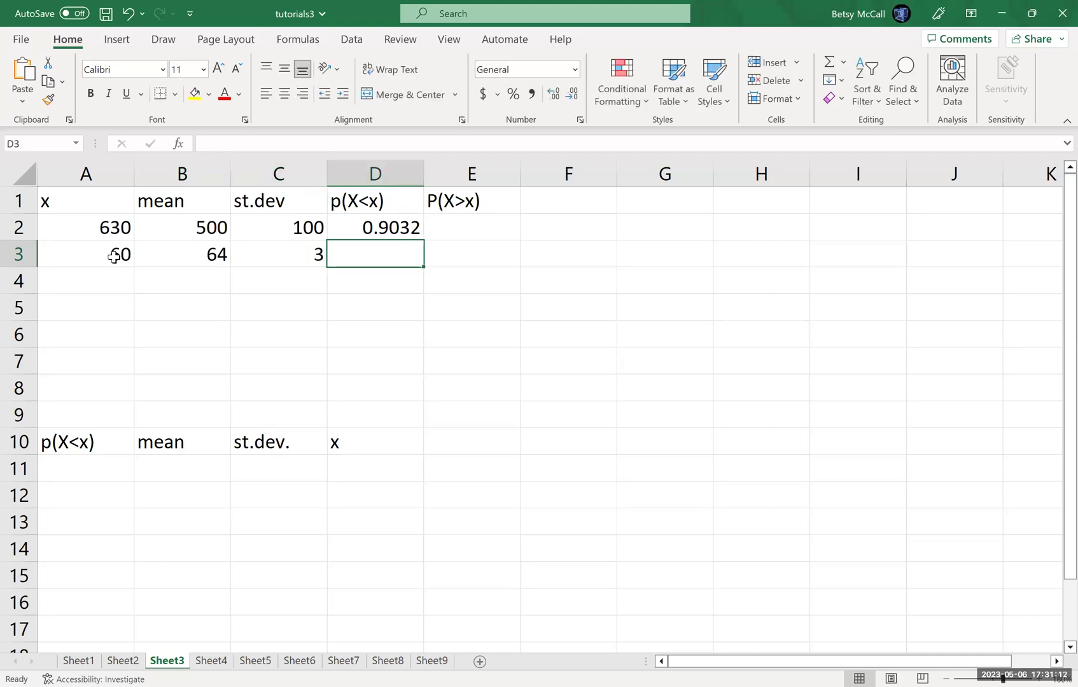
Enter =NORM.DIST(A3,B3,C3,TRUE) in D3, which returns 0.091211
text(=)
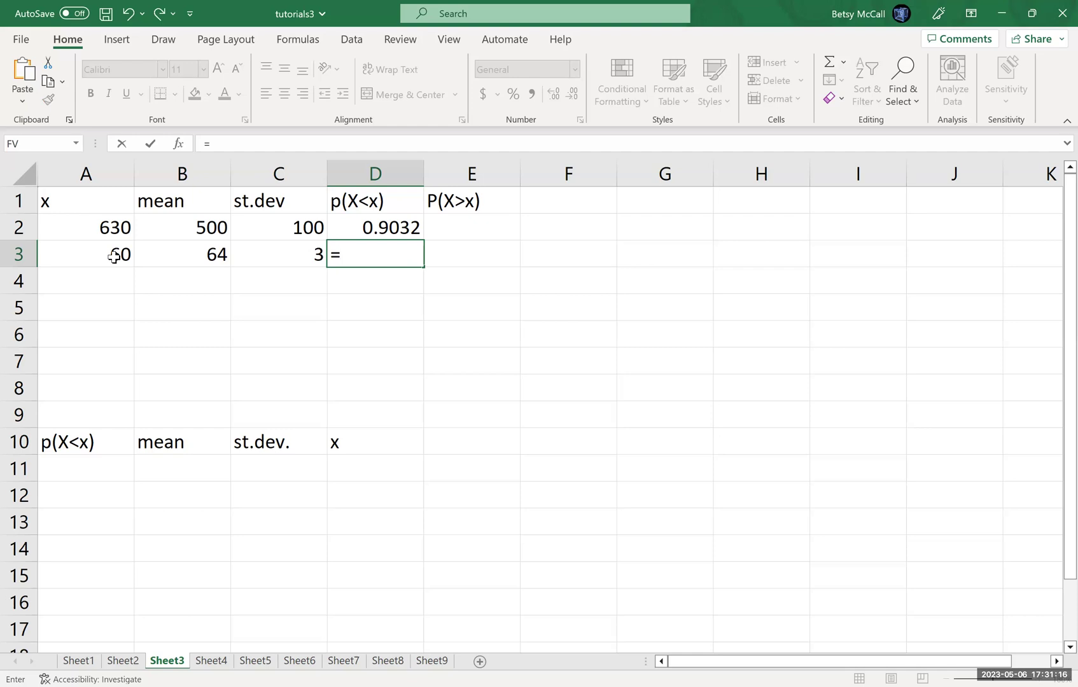
text(NORM.DIST)
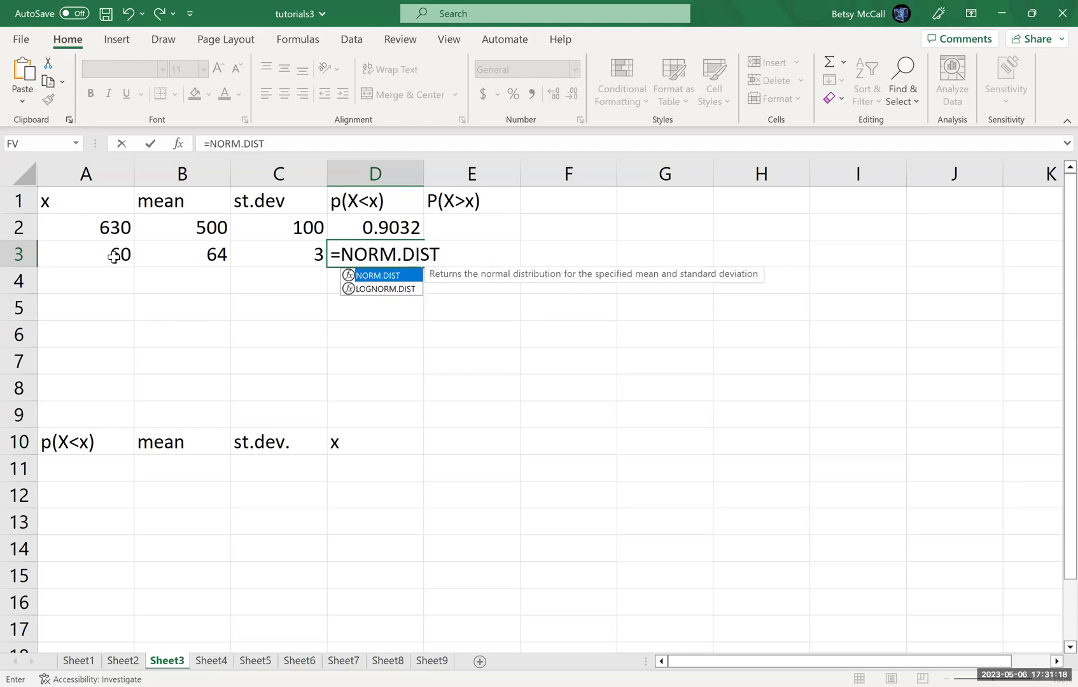
text(()
click(86, 256)
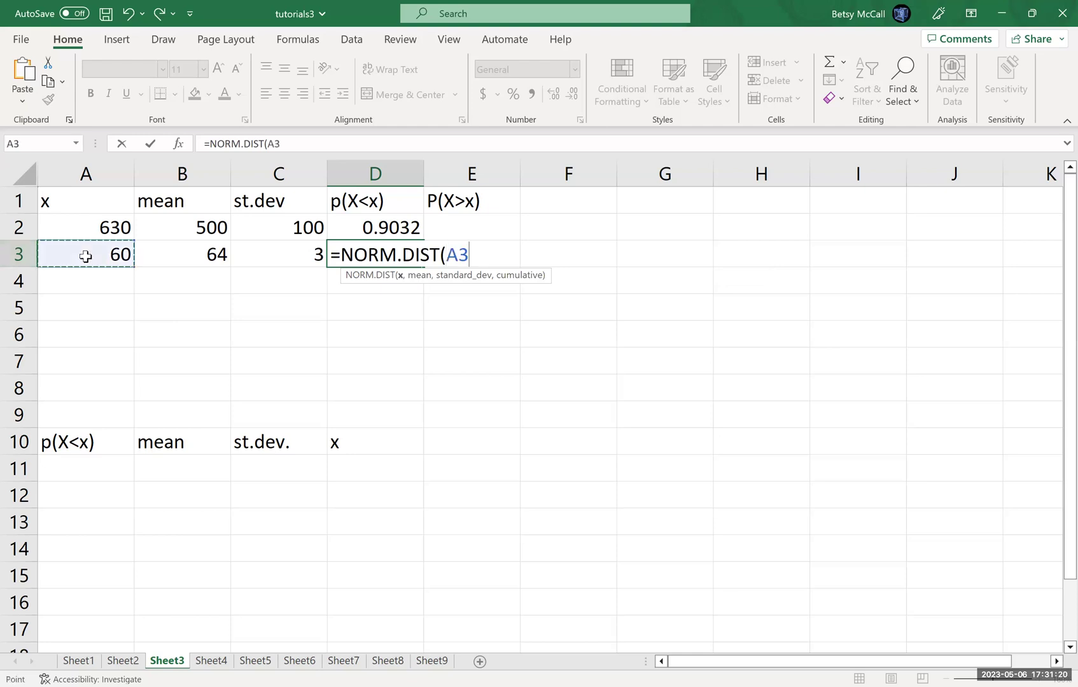
text(,)
click(169, 250)
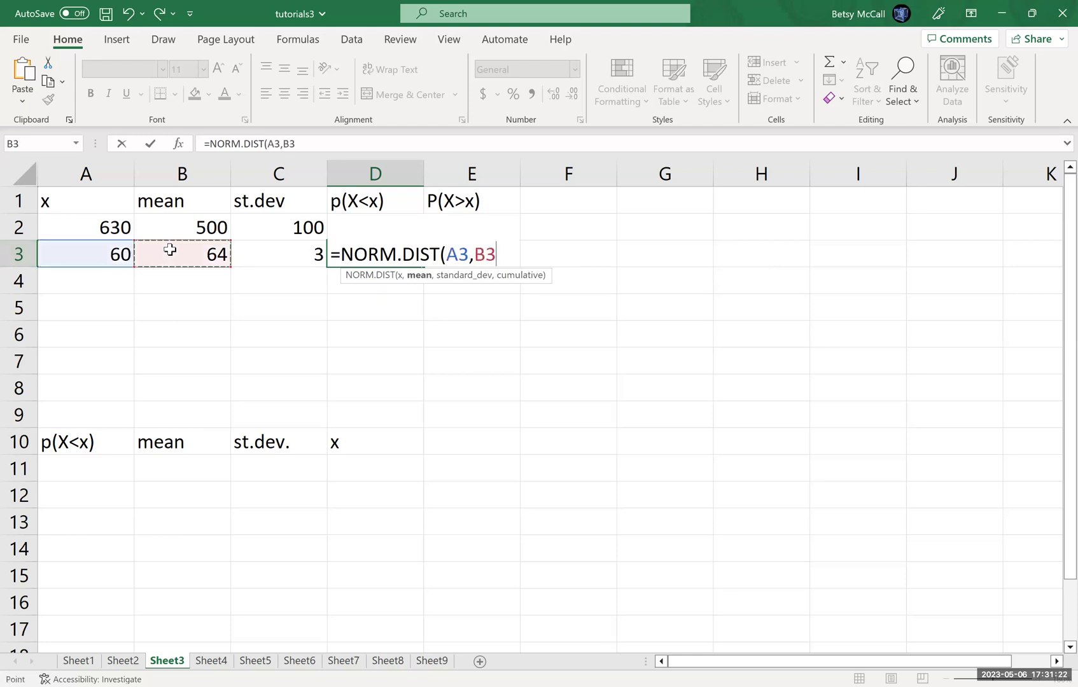
text(,)
click(265, 256)
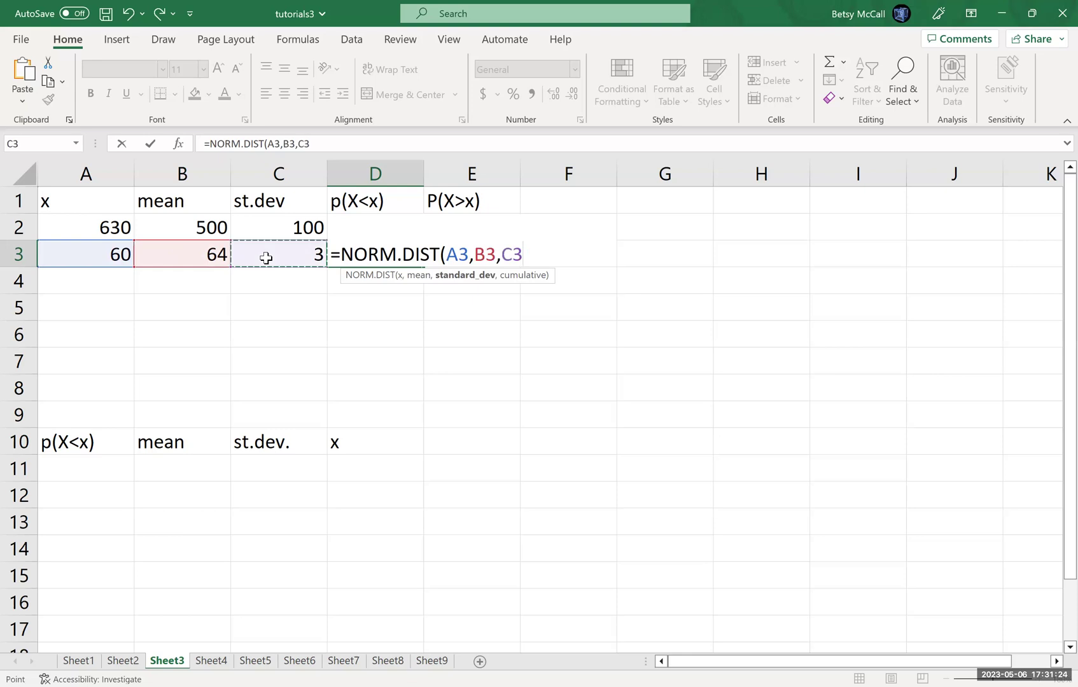
text(,TRUE)
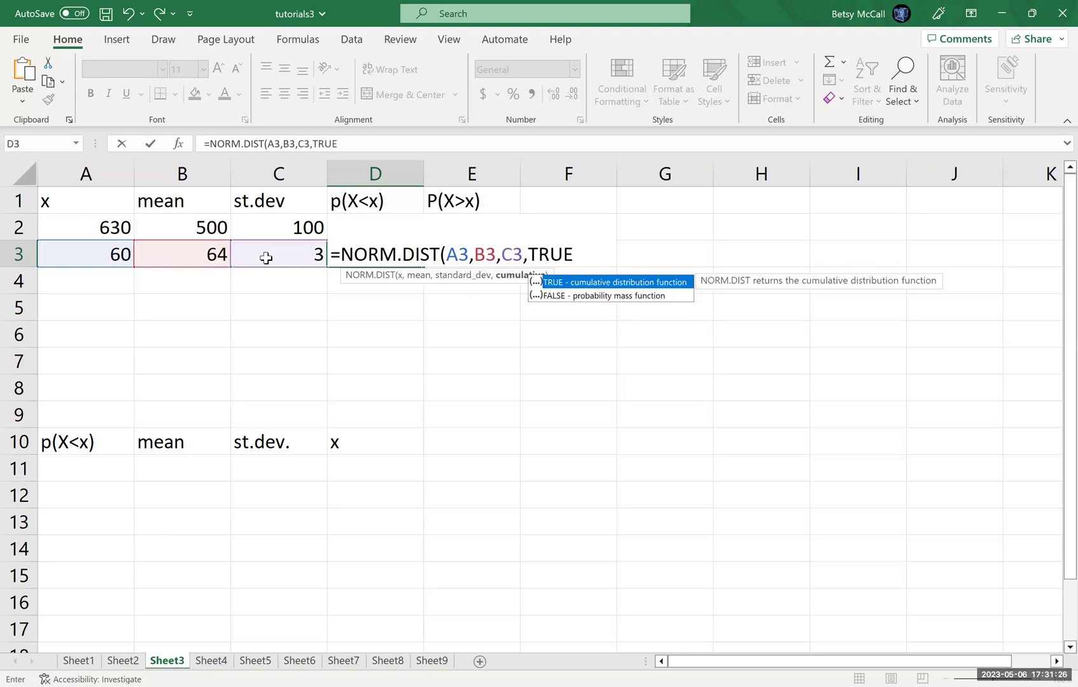
key(Return)
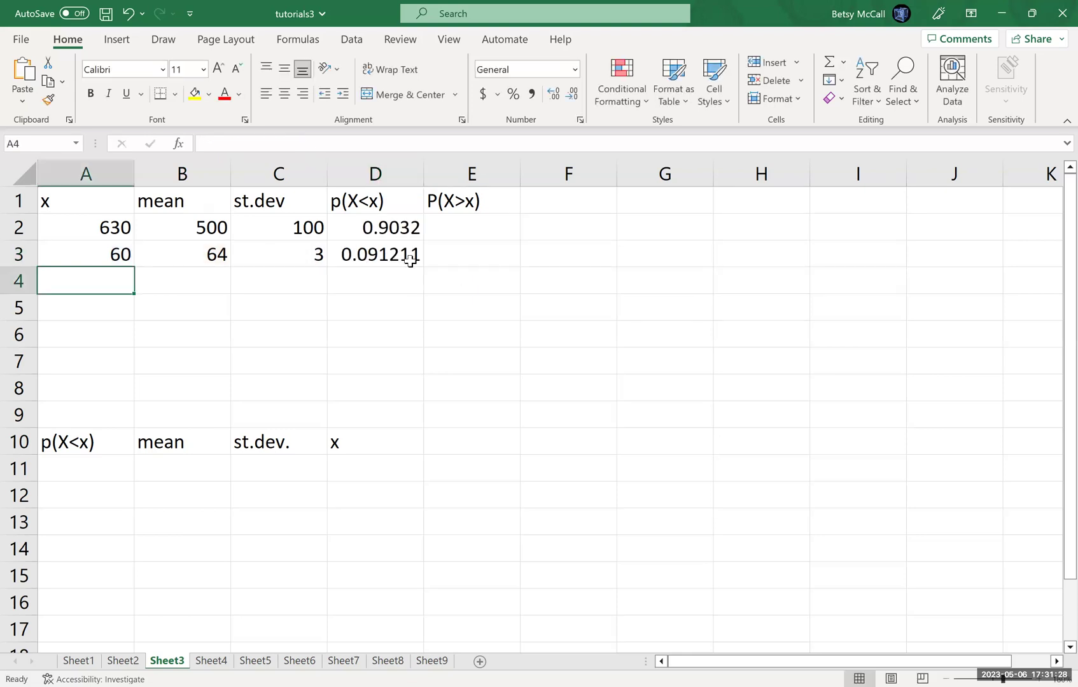
Compute the complement =1-D3 in E3, giving 0.908789
click(455, 254)
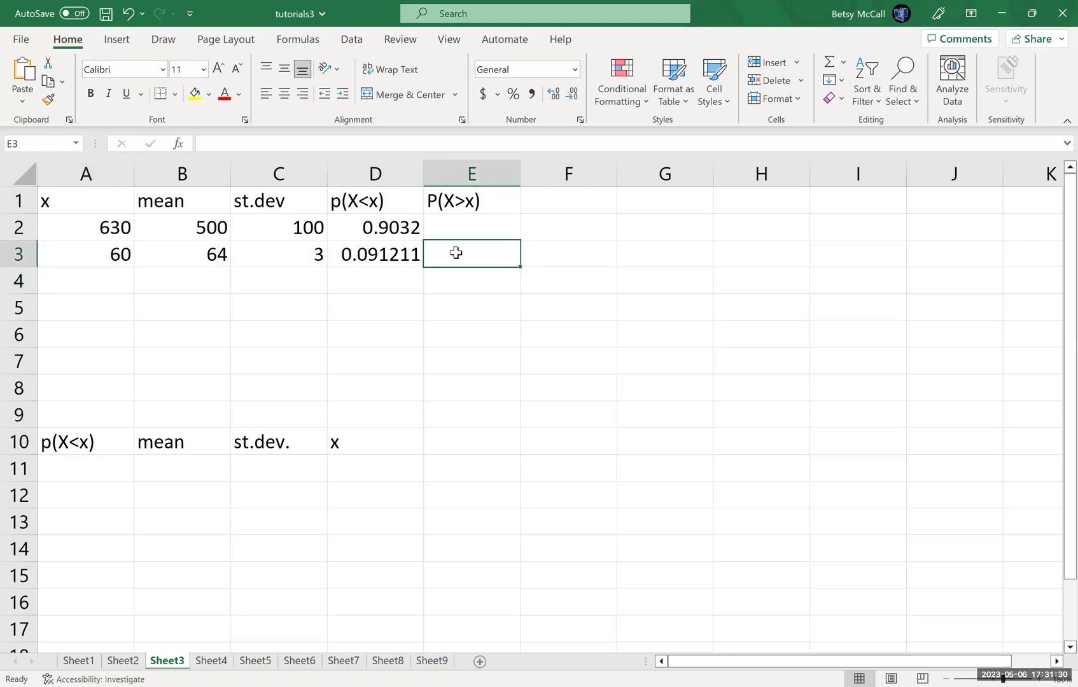
text(=1-)
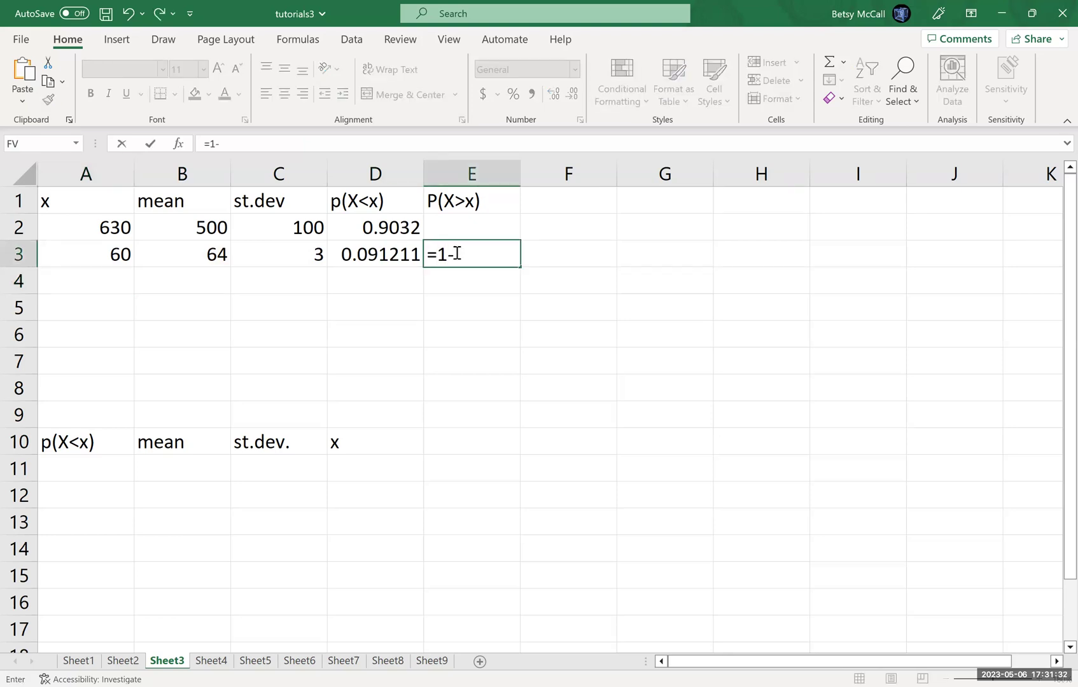
click(381, 257)
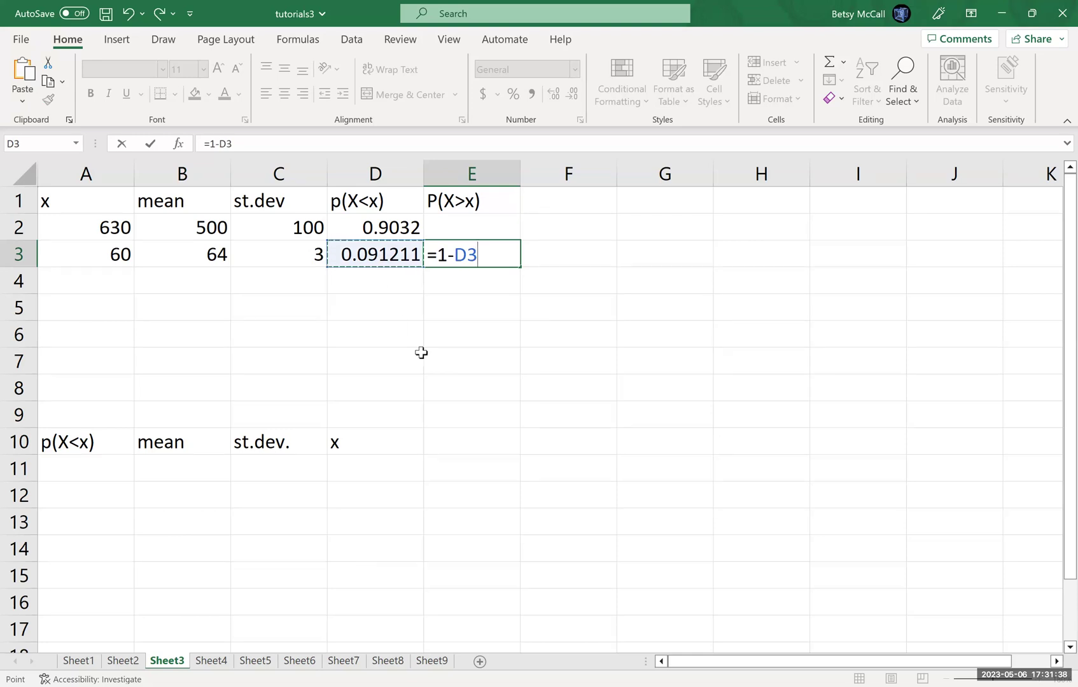
key(Return)
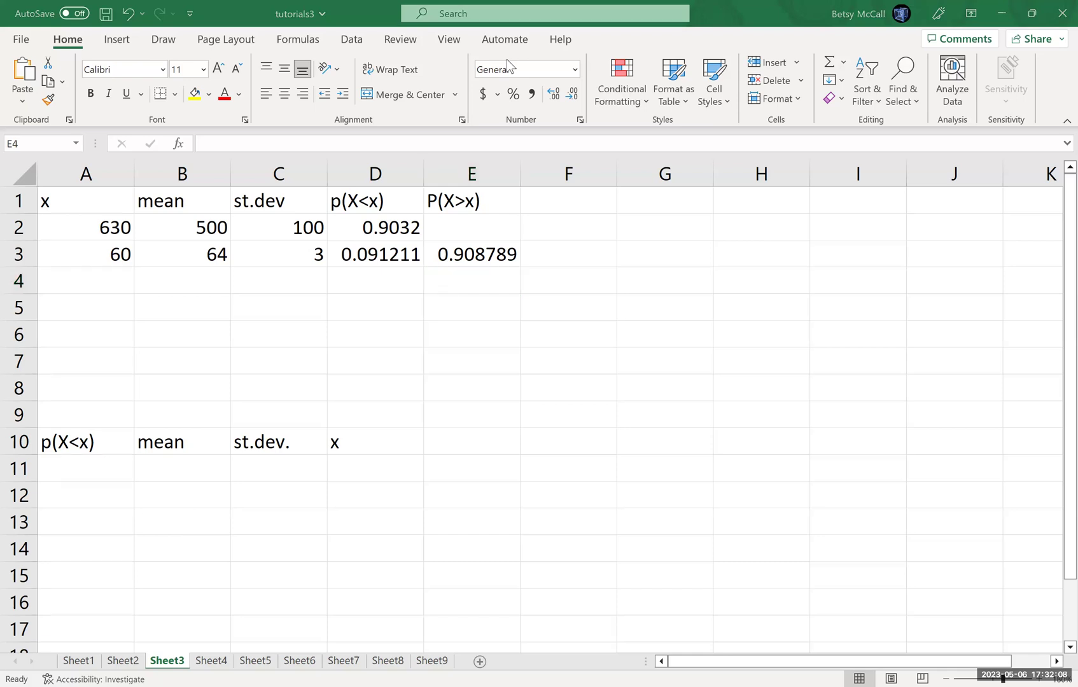
Switch to the tutorials3 Word document showing the women between 66'' and 72'' question
key(alt+Tab)
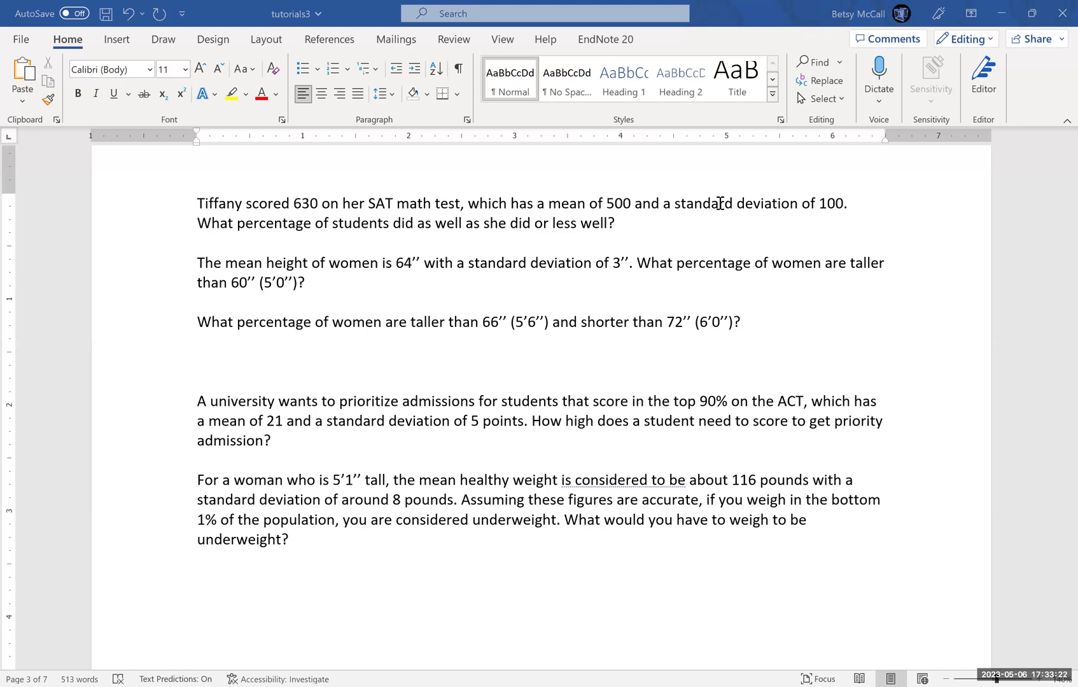
Enter x 72, mean 64 and st.dev 3 into A4:C4
key(alt+Tab)
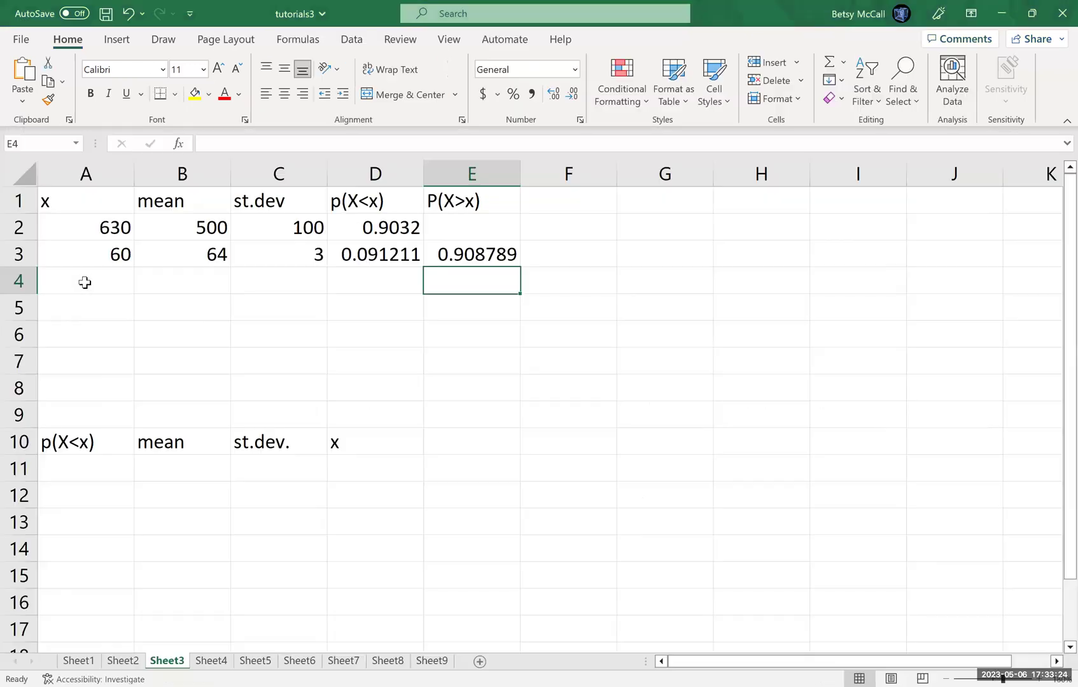
click(588, 202)
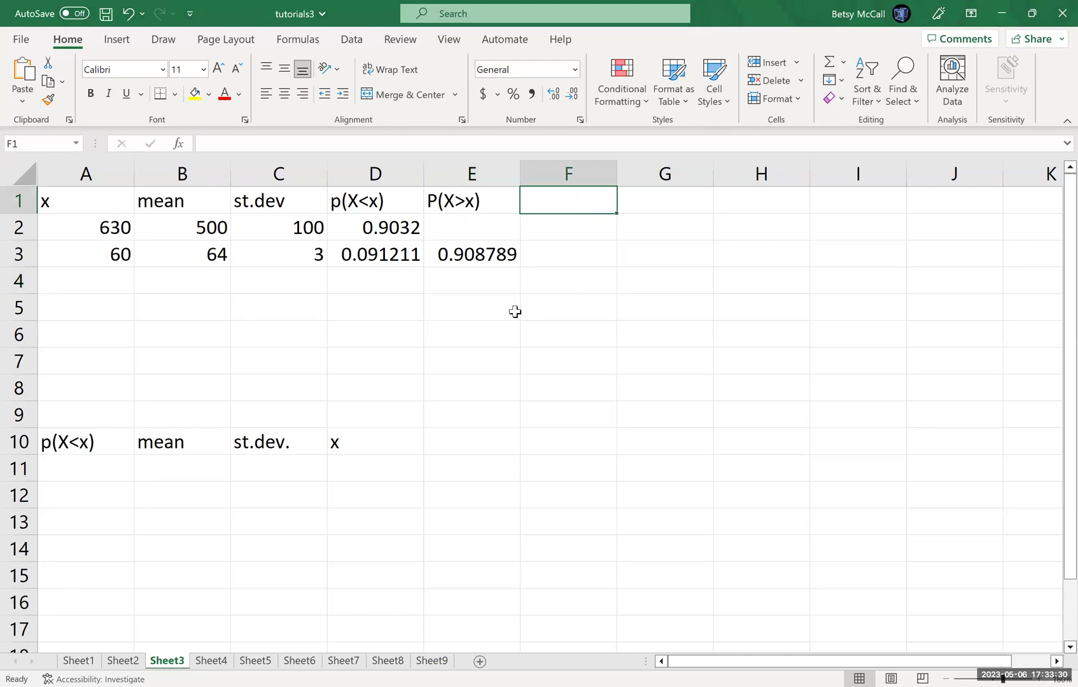
click(97, 284)
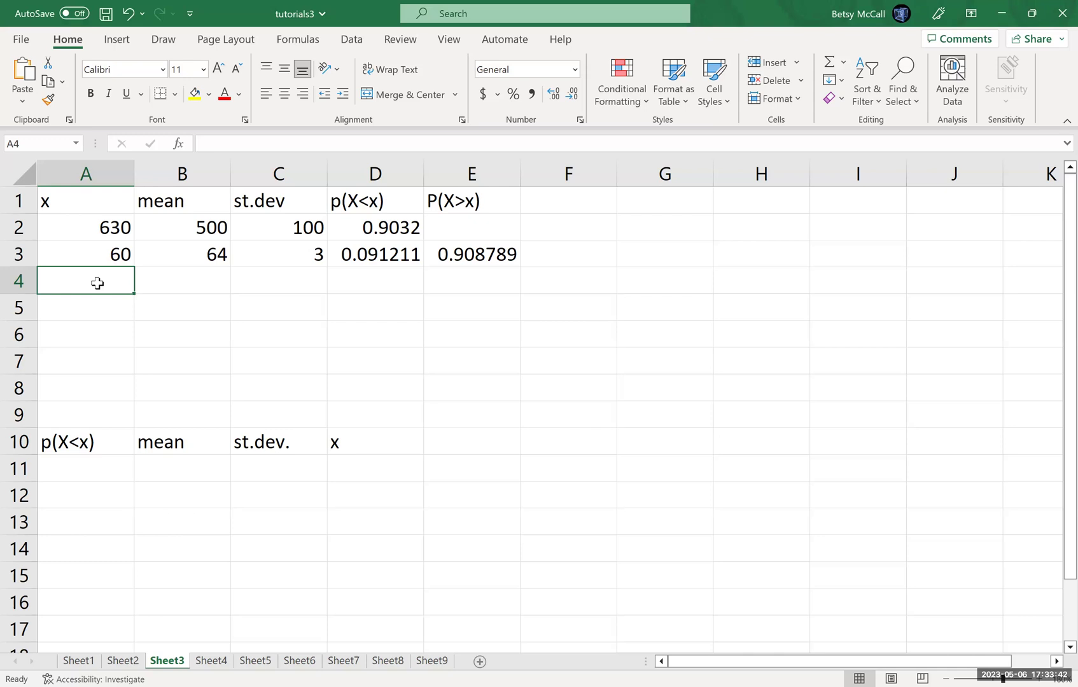
text(72)
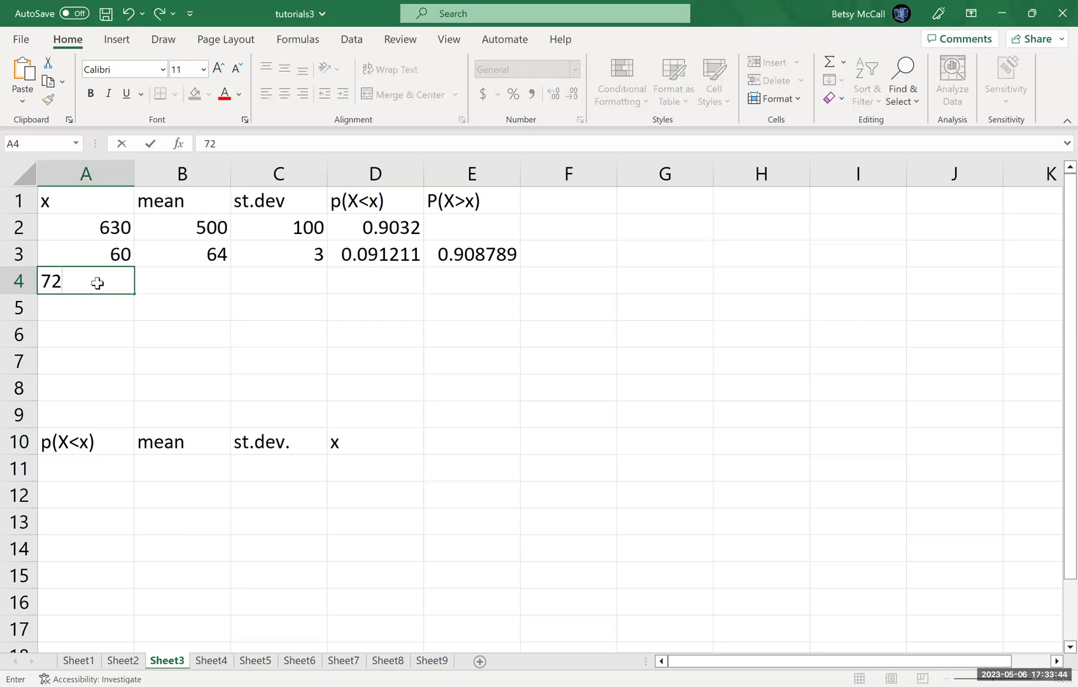
key(Tab)
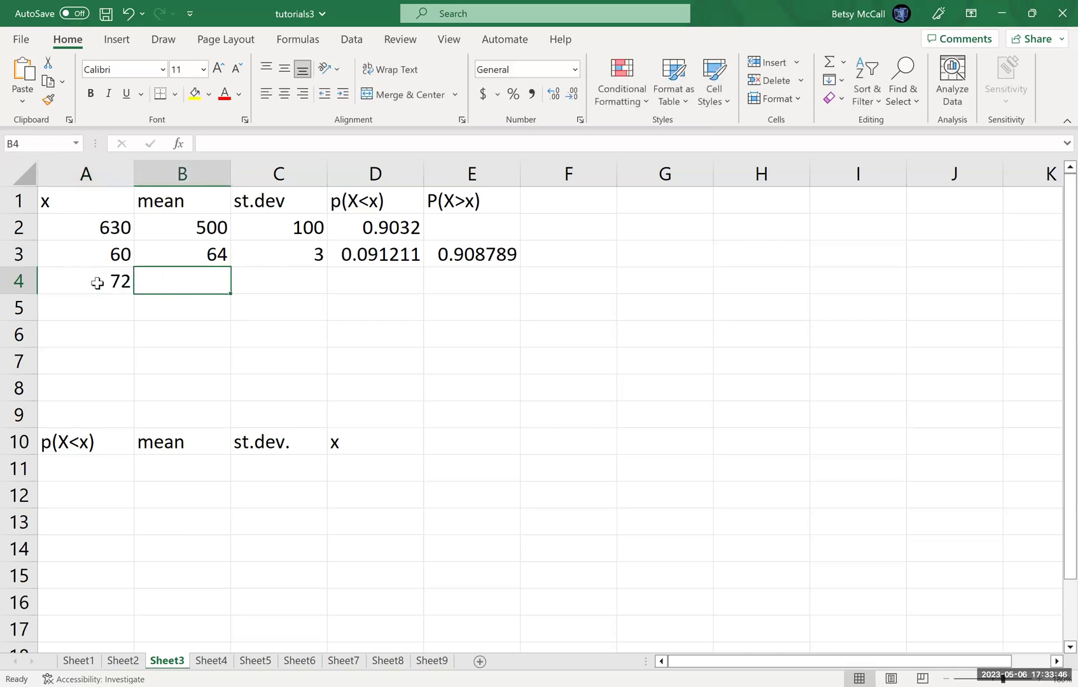
text(64)
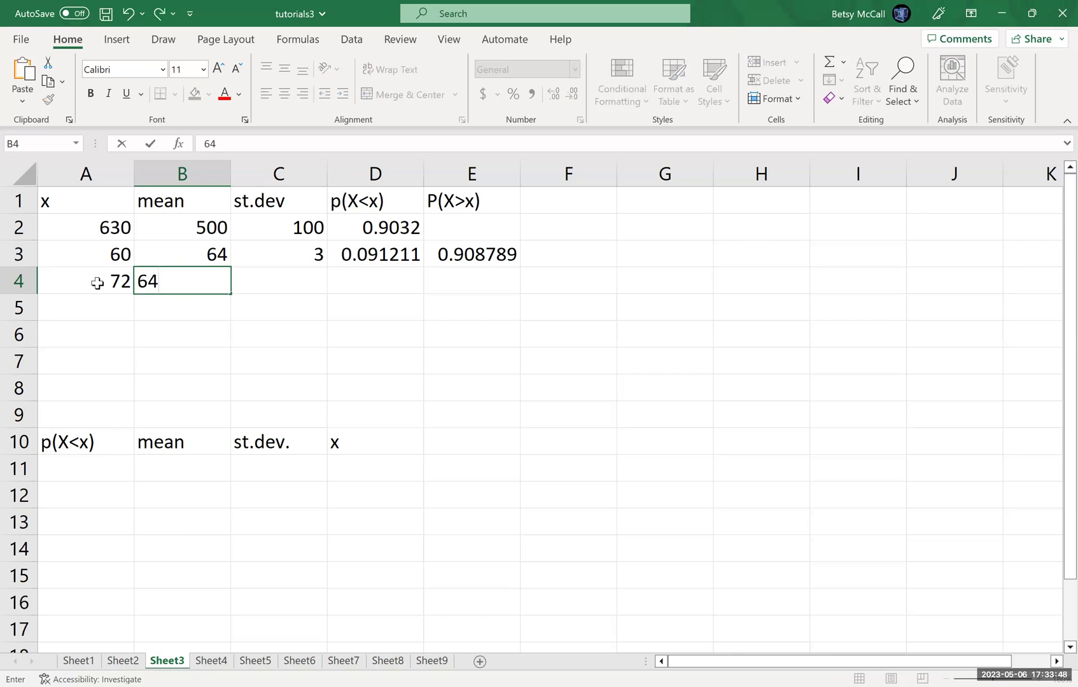
key(Tab)
text(3)
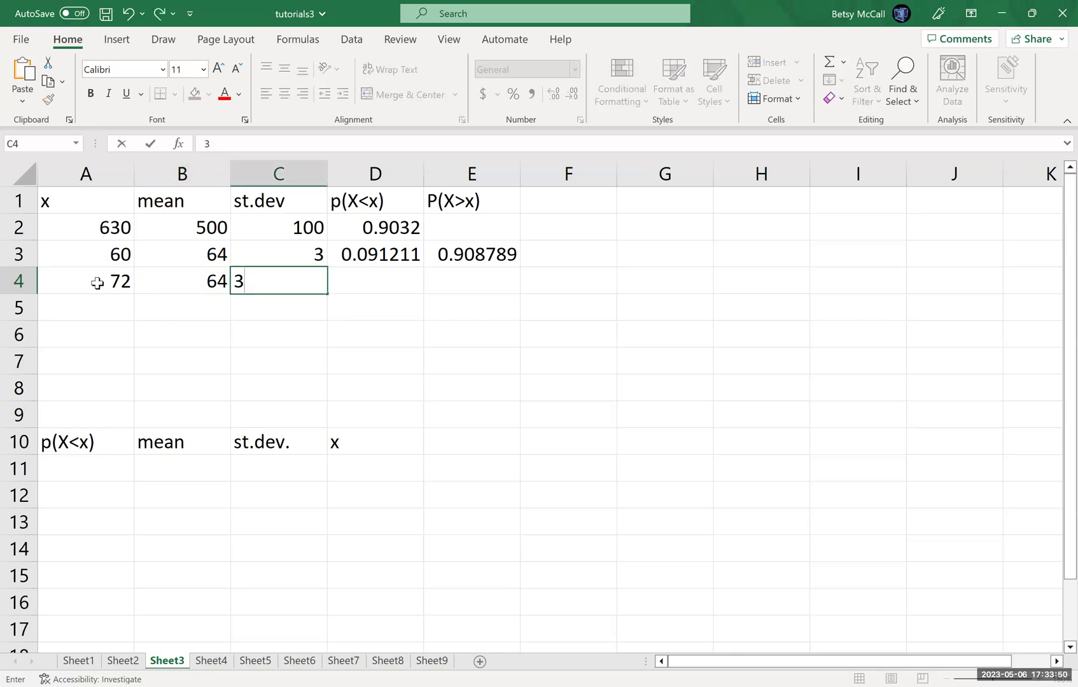
key(Tab)
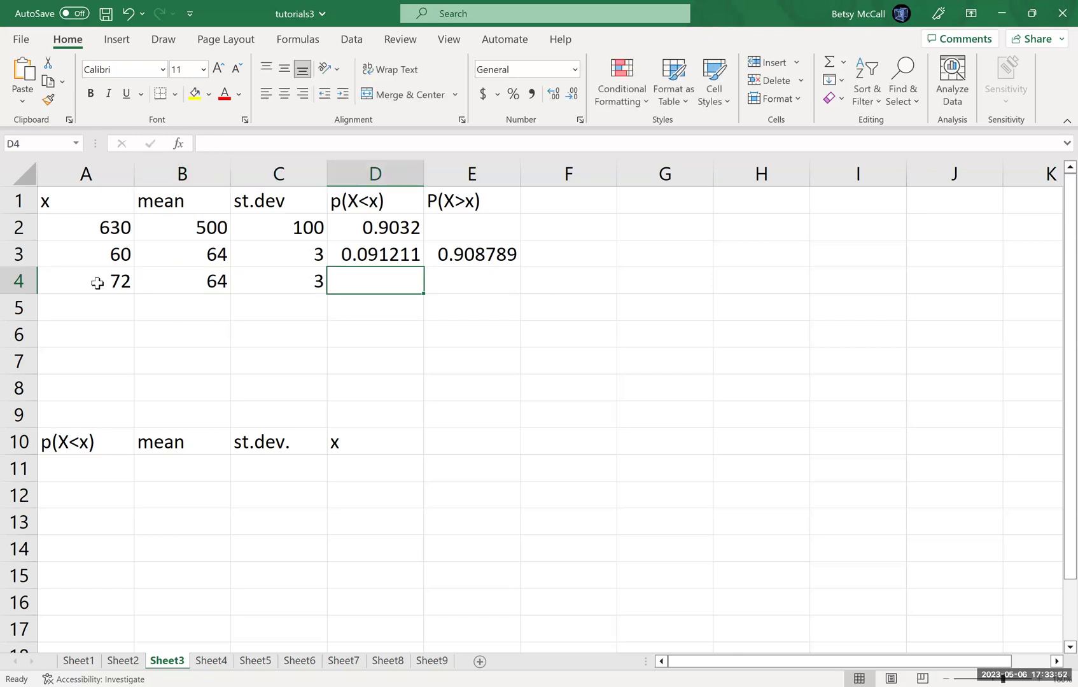
Fill the NORM.DIST formula from D3 down to D4, giving 0.99617
click(376, 257)
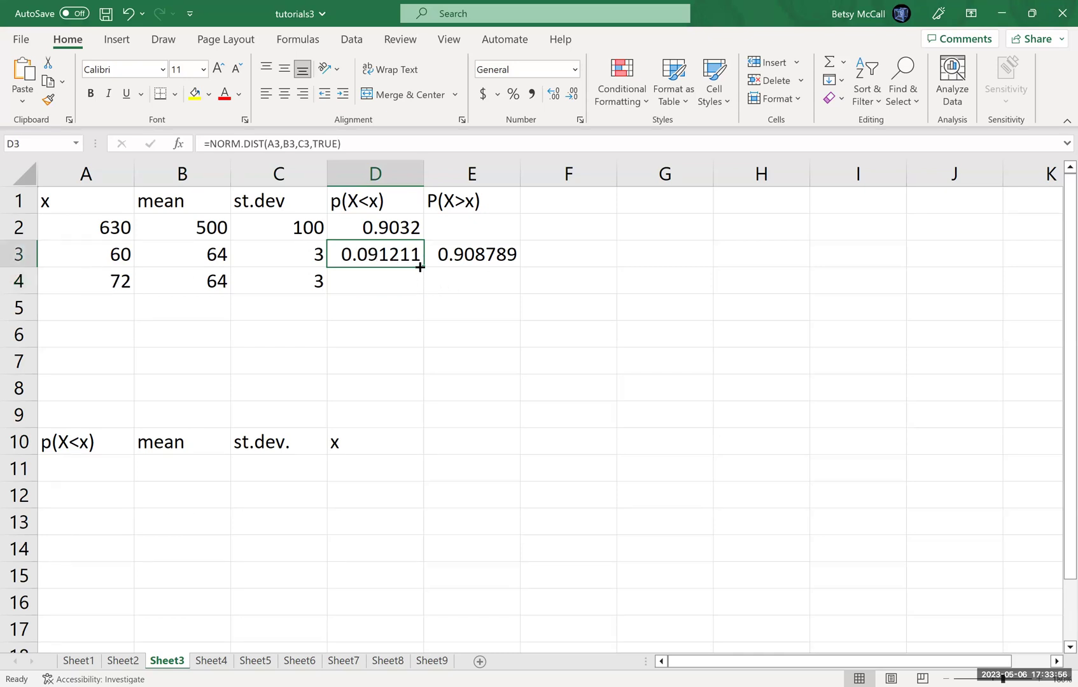
drag(422, 266, 422, 288)
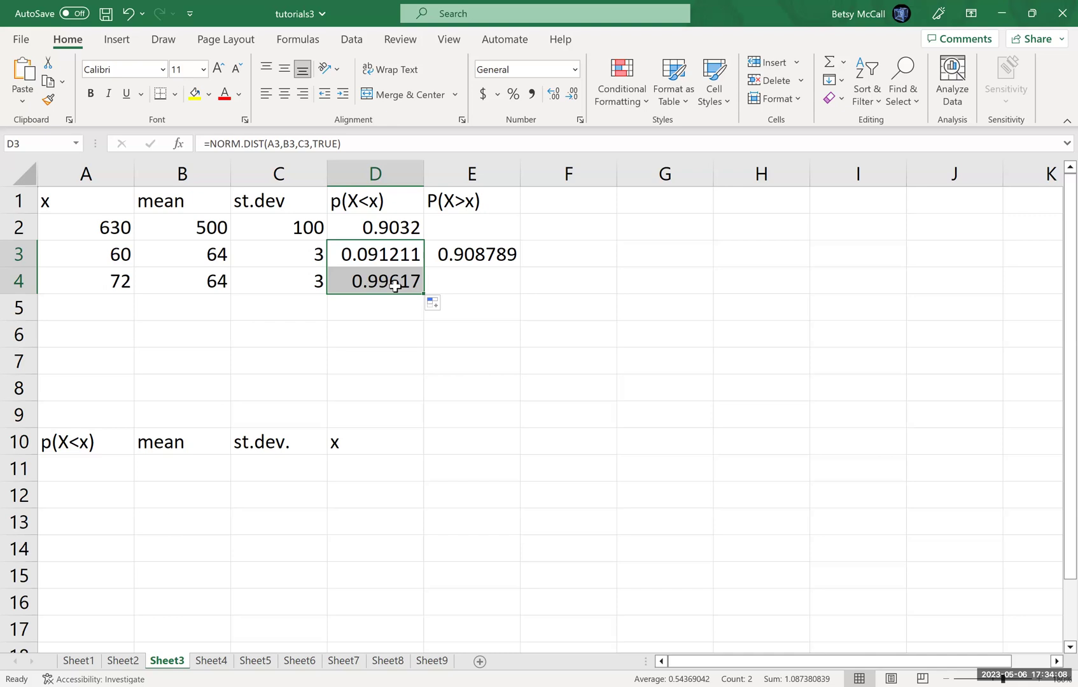
click(110, 308)
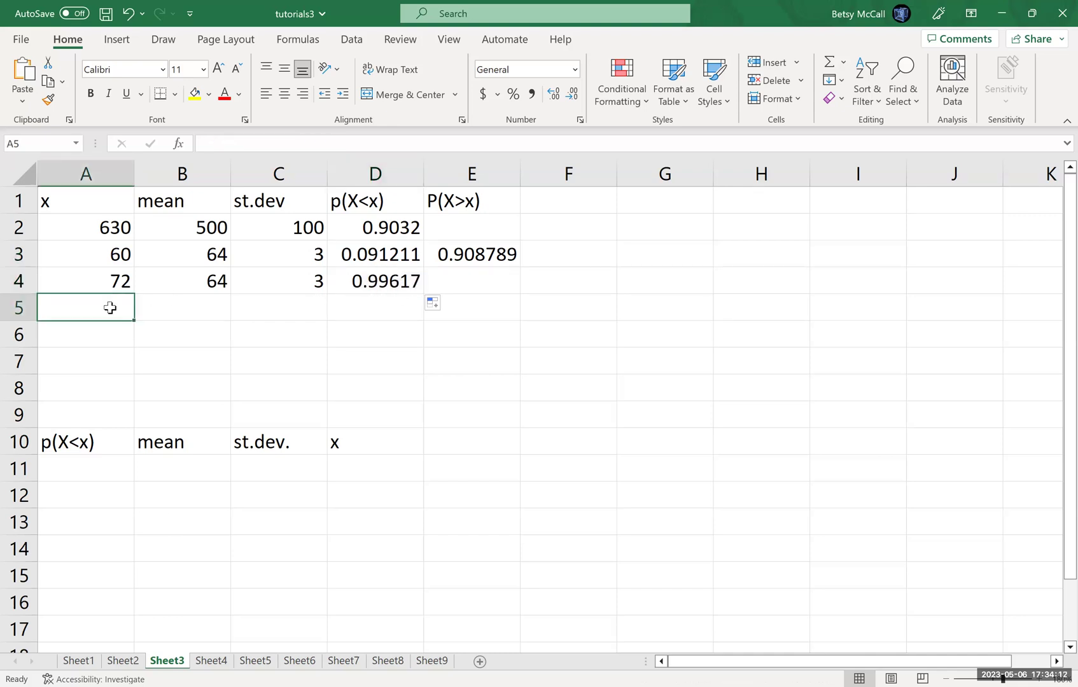
Enter x 66, mean 64 and st.dev 3 into A5:C5
text(66)
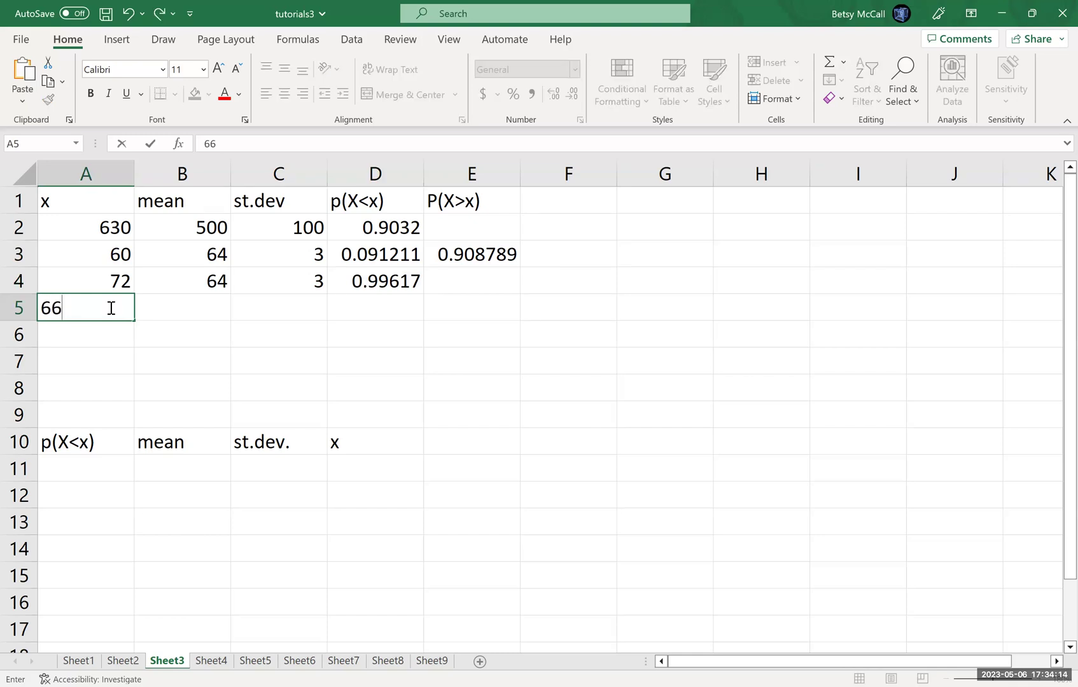
key(Tab)
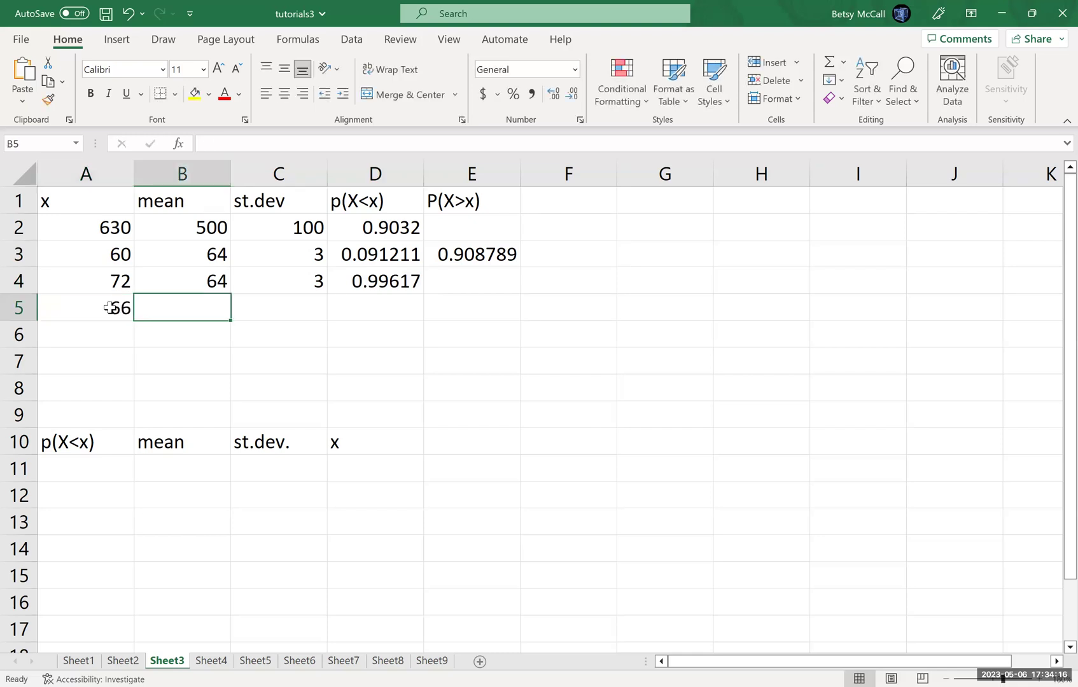
text(64)
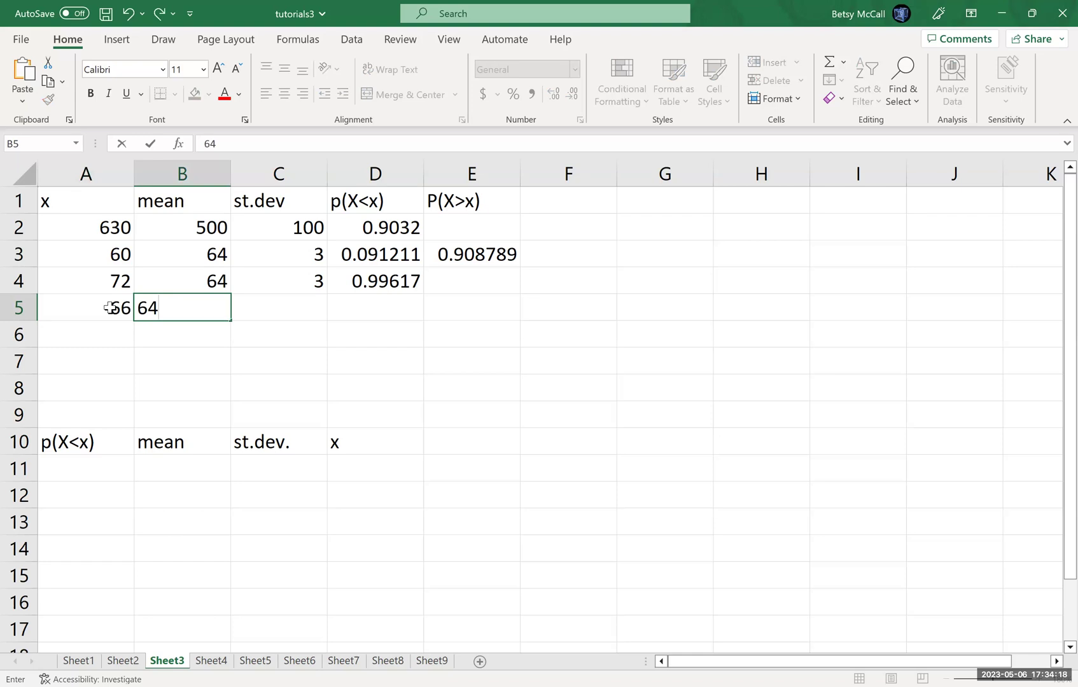
key(Tab)
text(3)
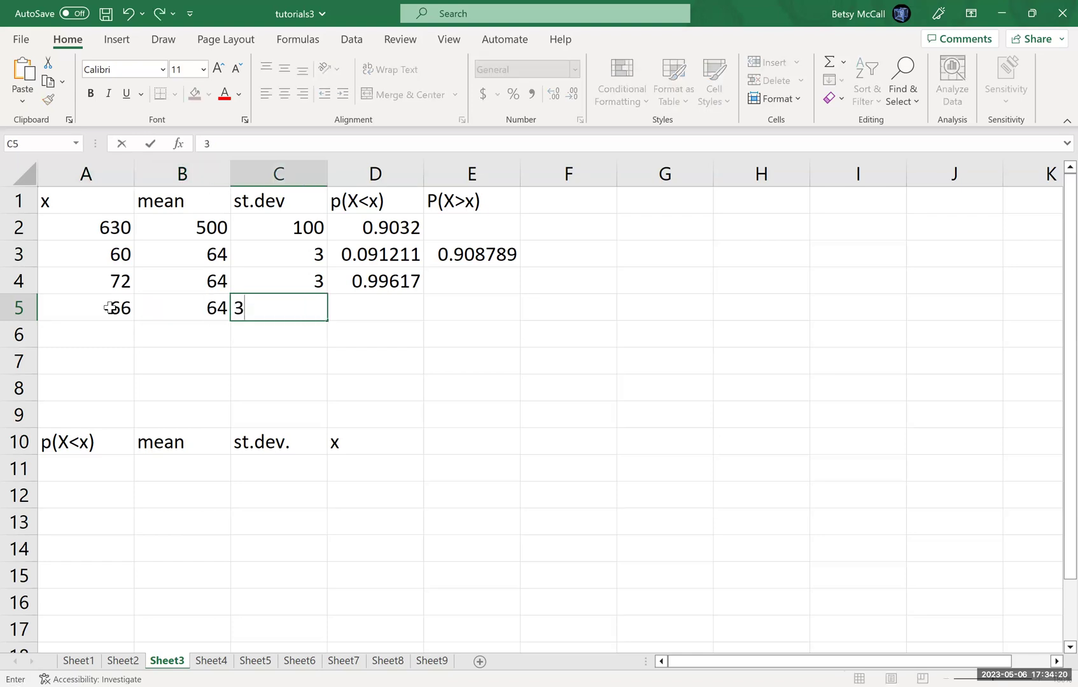
key(Tab)
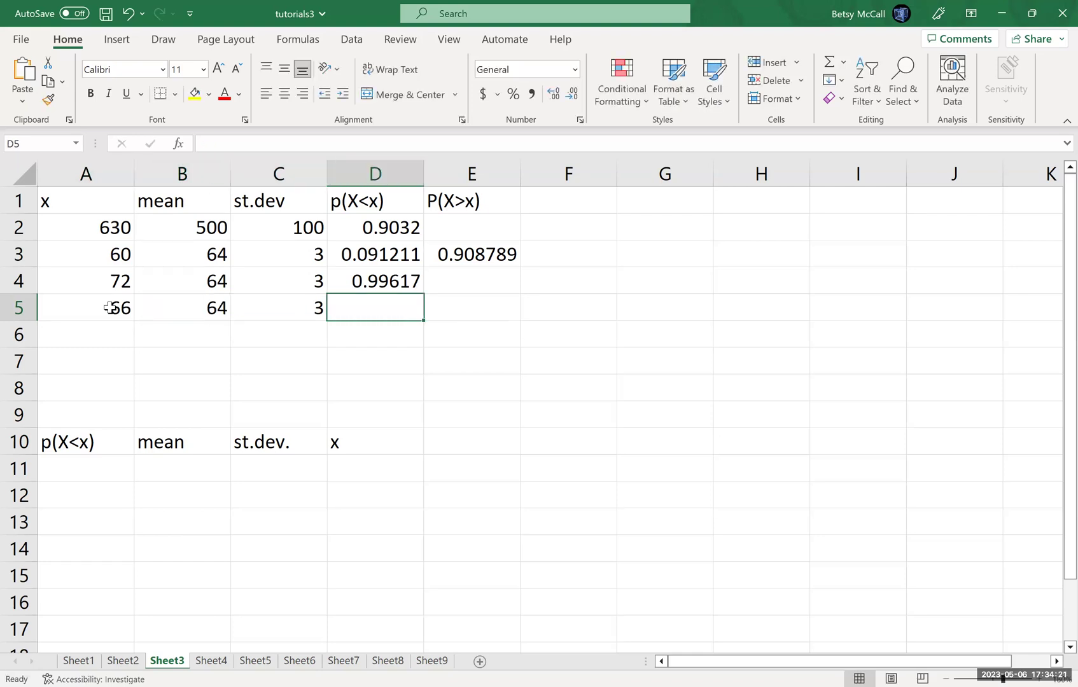
Fill the NORM.DIST formula from D4 down to D5, giving 0.747507
click(383, 280)
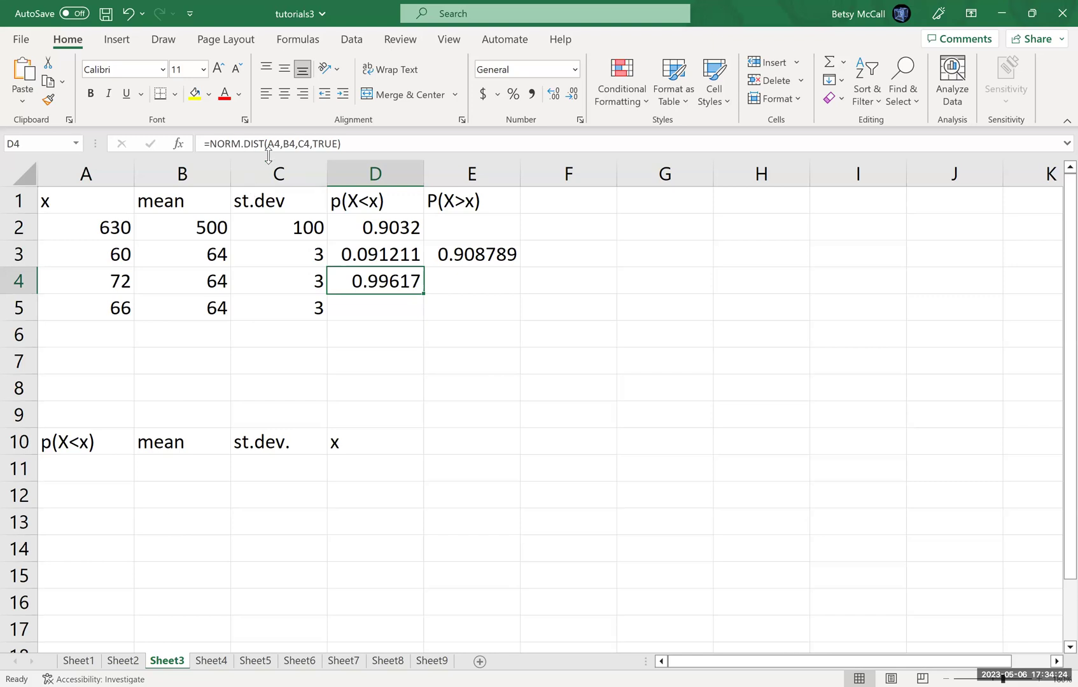
drag(420, 295, 420, 313)
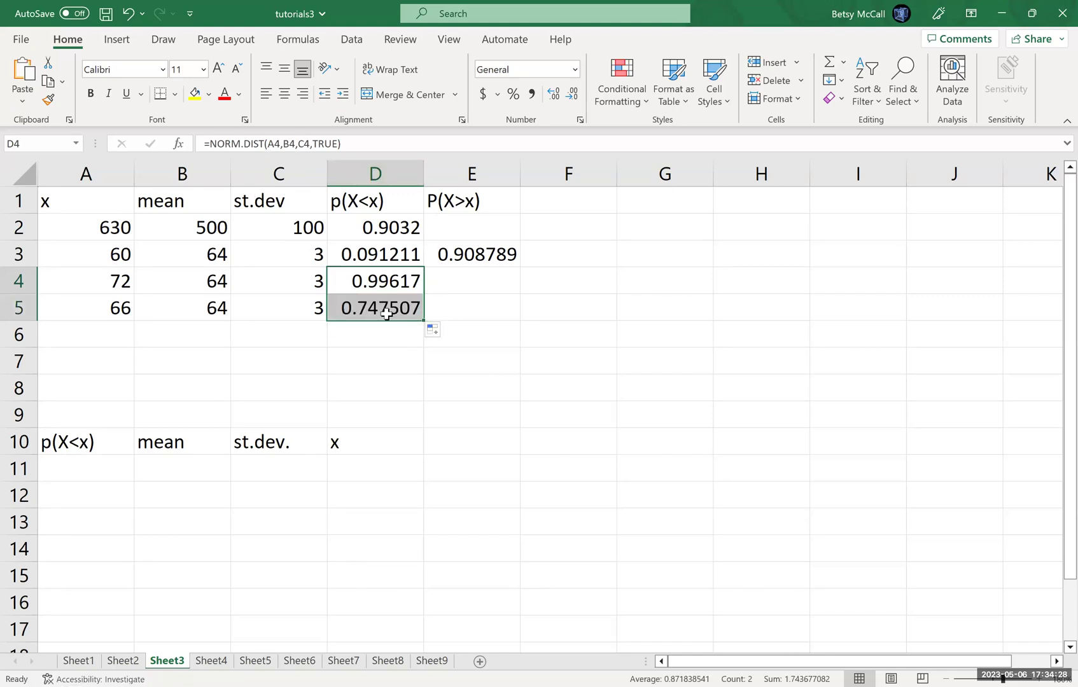
click(386, 313)
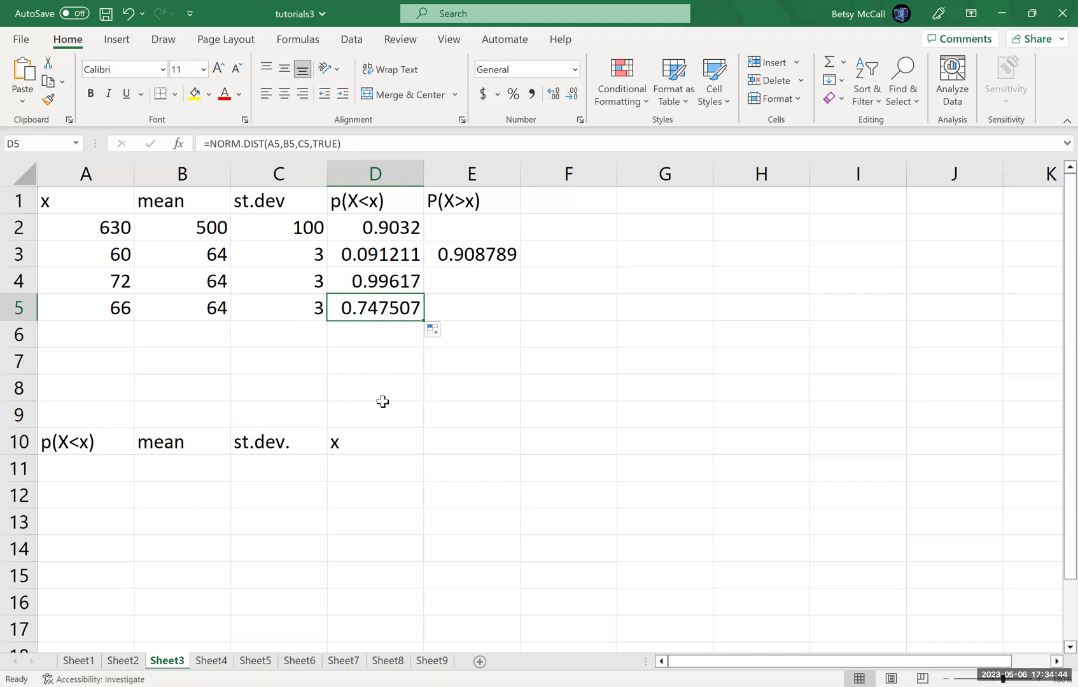
Compute the between-66-and-72 probability =D4-D5 in E6 (0.248662) and save the workbook
click(492, 338)
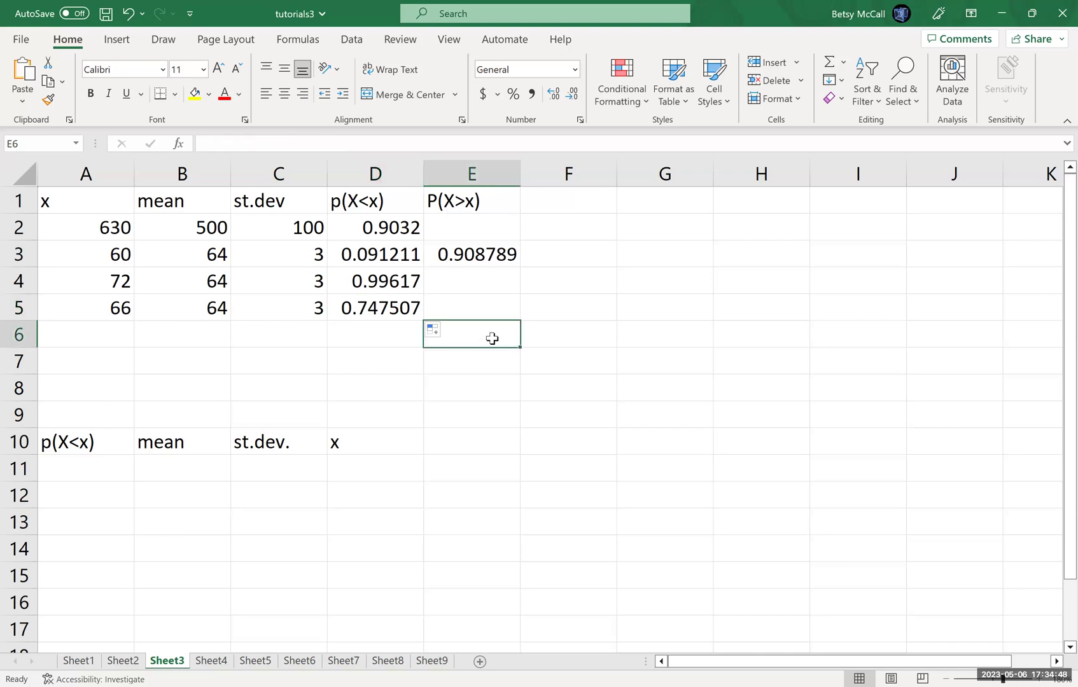
text(=)
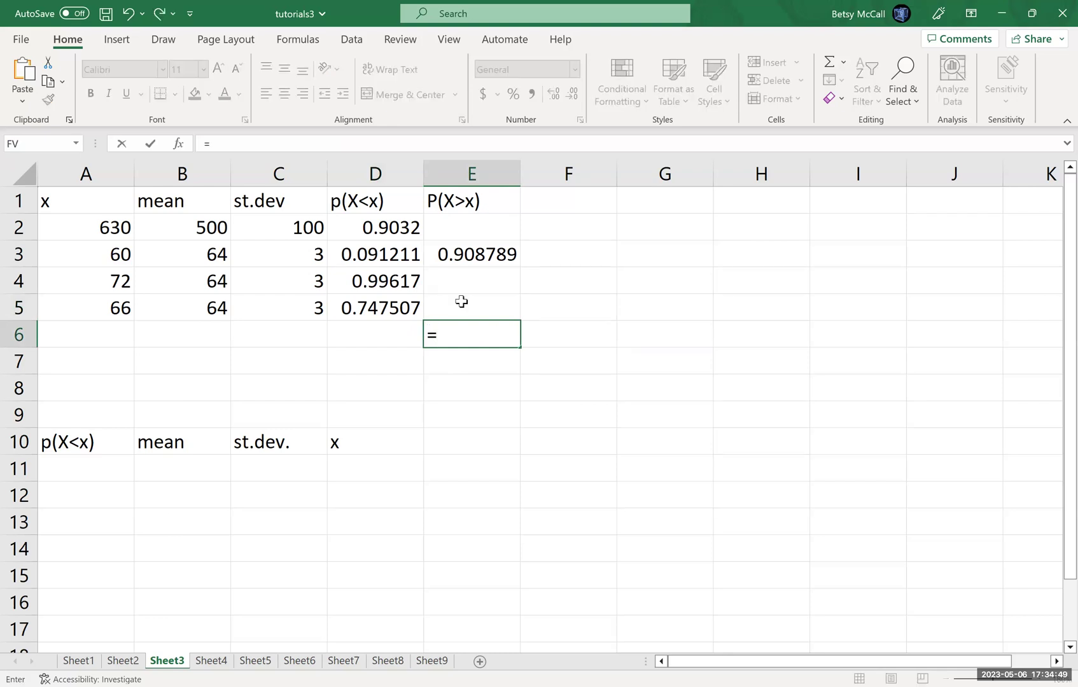
click(385, 285)
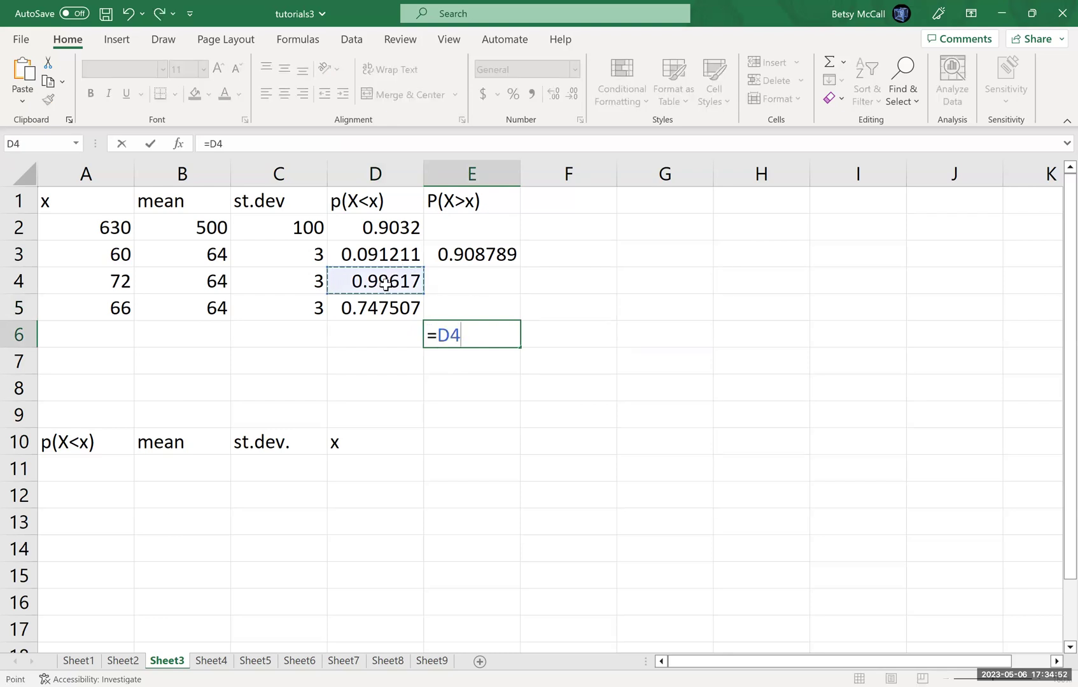
text(-)
click(393, 309)
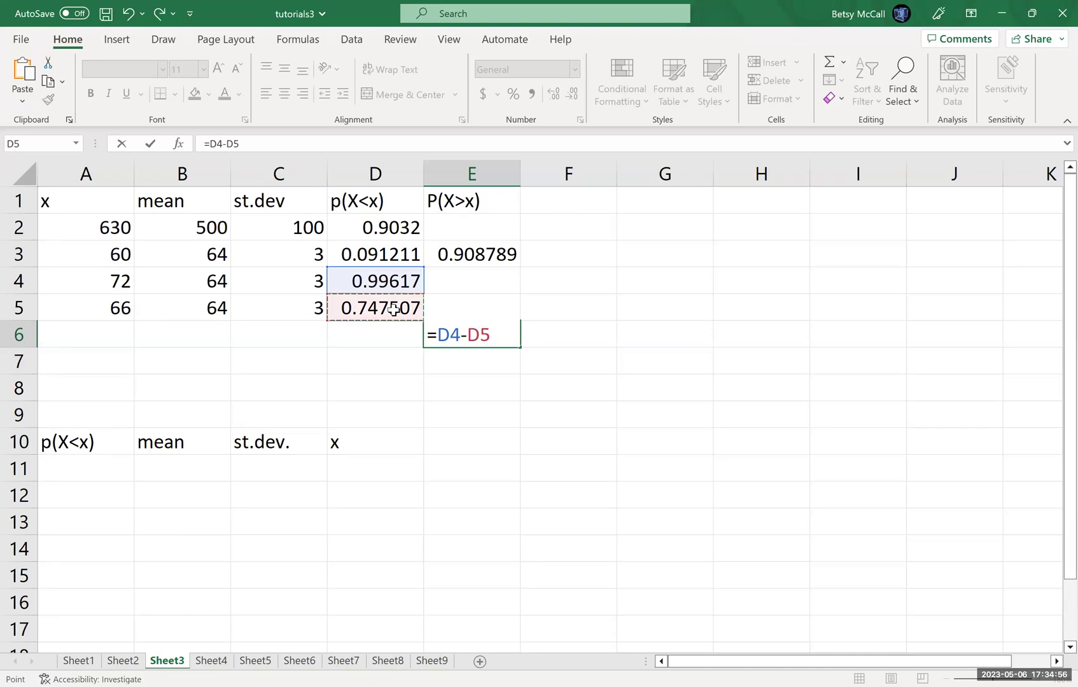
key(Return)
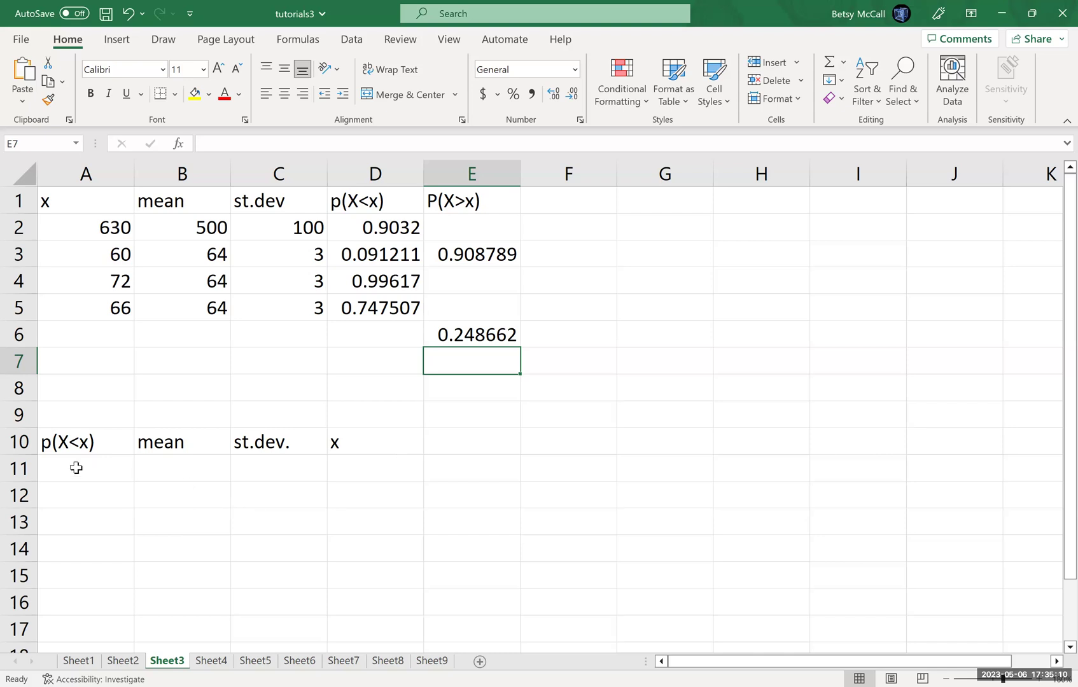
click(105, 13)
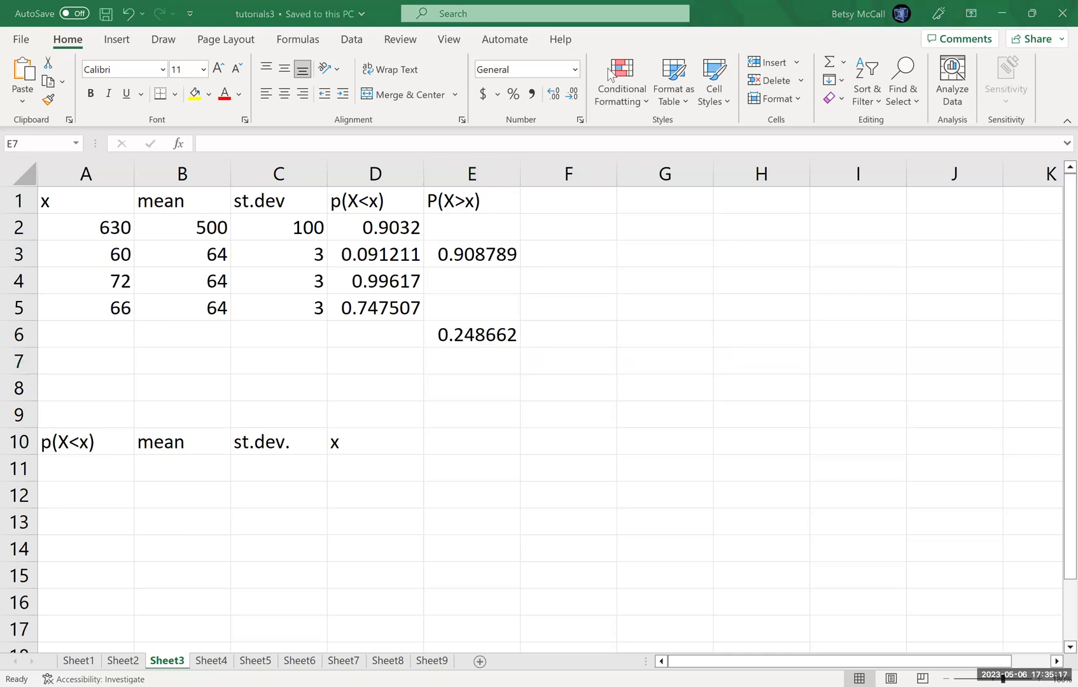
key(alt+Tab)
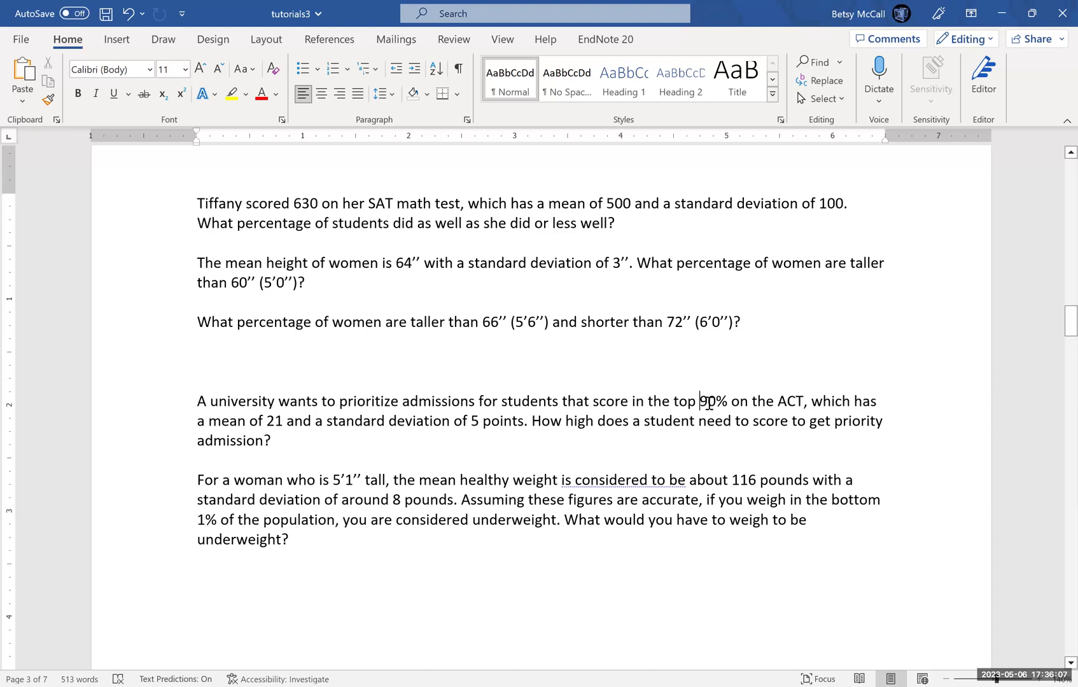
Change 90% to 10% in the ACT question, then return to the Excel workbook
click(709, 404)
key(BackSpace)
text(1)
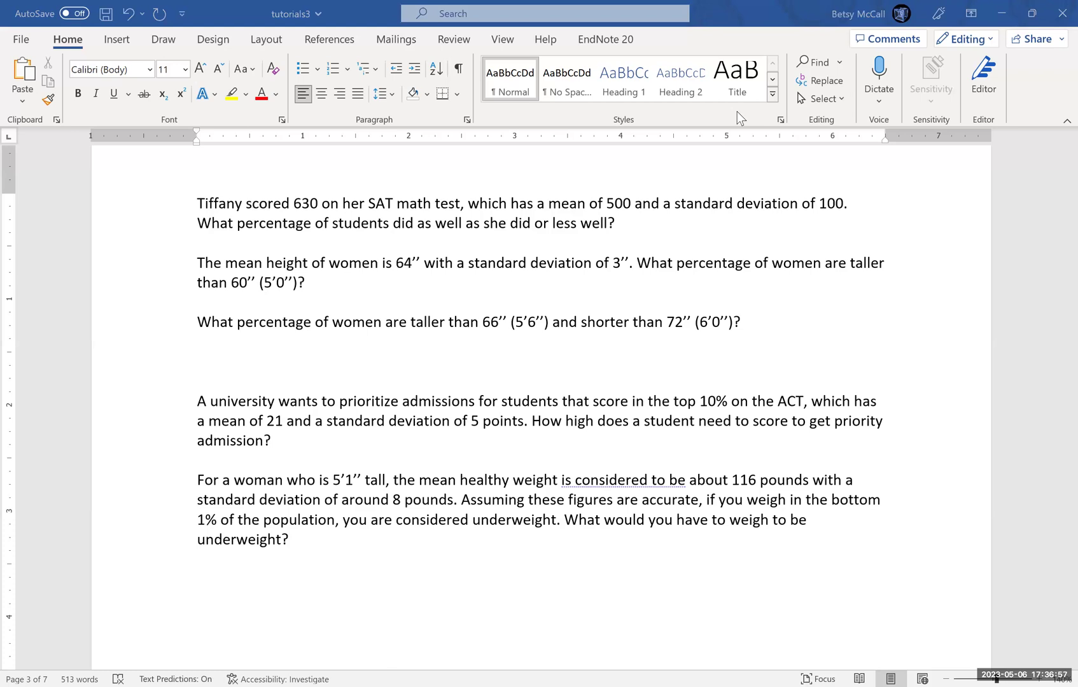
key(alt+Tab)
Enter probability 0.90, mean 21 and standard deviation 5 in A11:C11
click(102, 467)
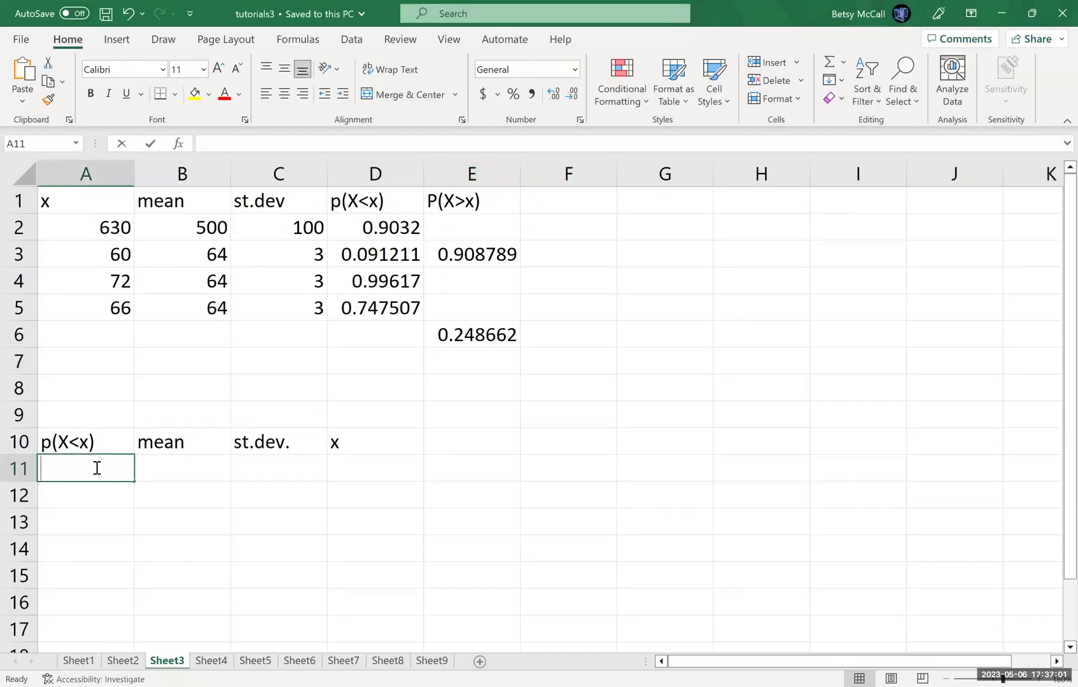
text(0.90)
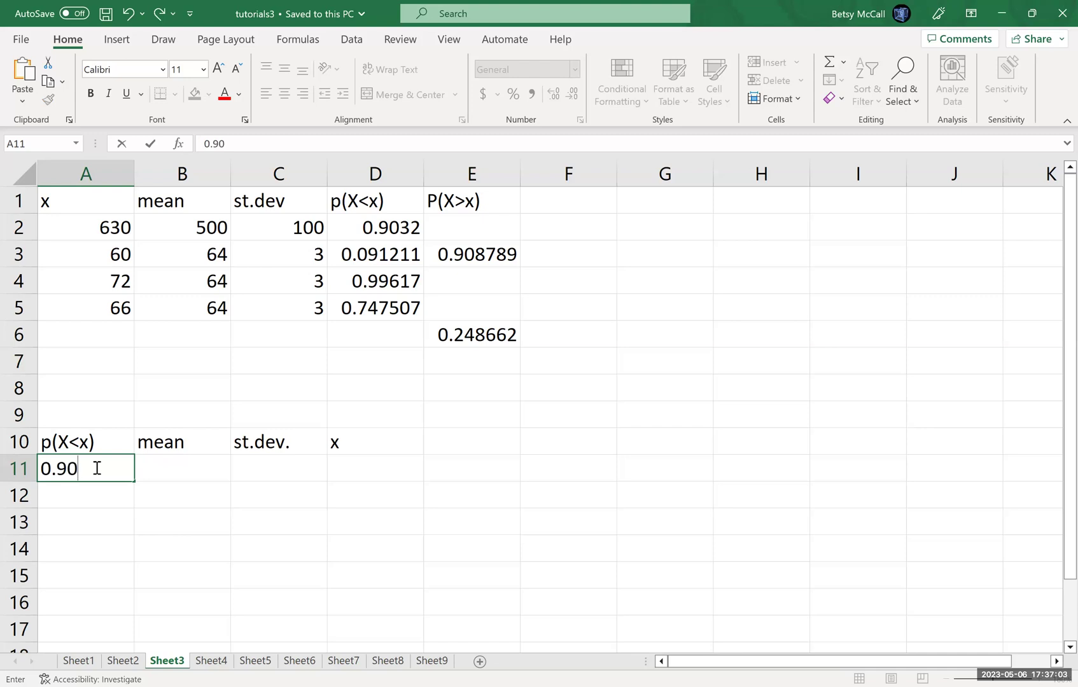
key(Tab)
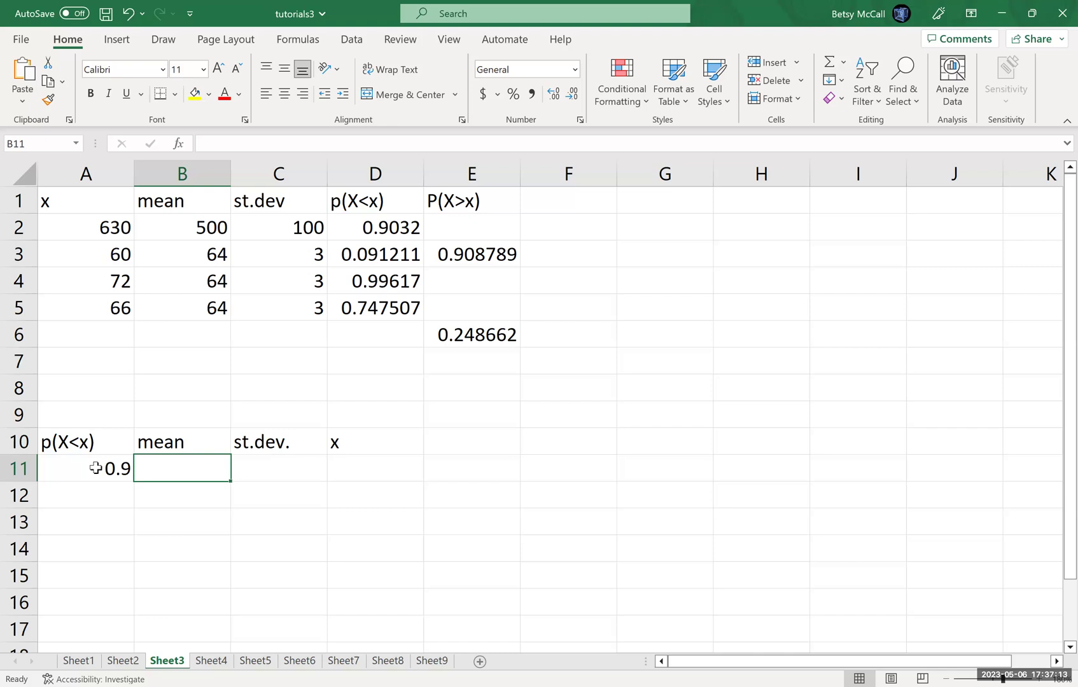
text(21)
key(Tab)
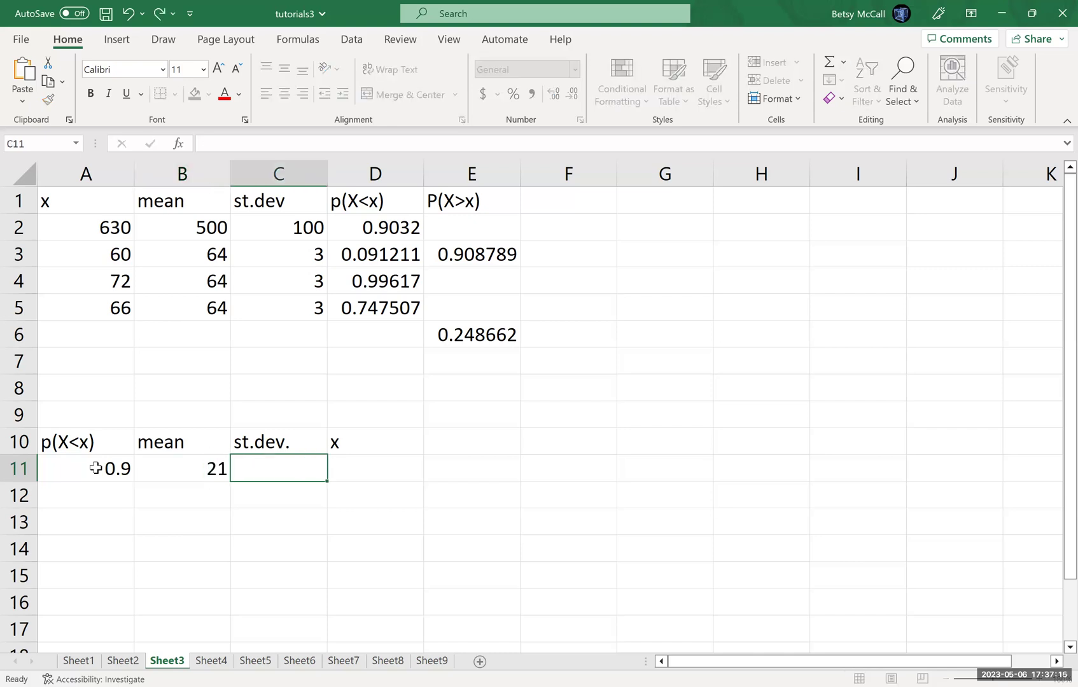
text(5)
key(Tab)
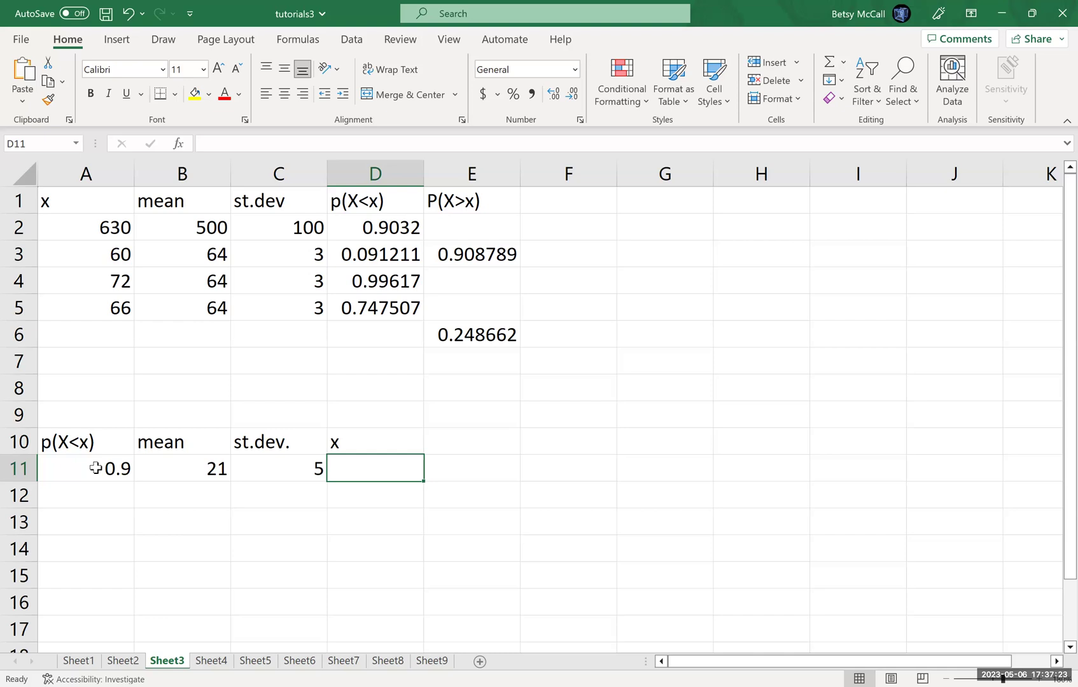
Start a NORM.INV formula in D11 that references A11, B11 and C11
text(=)
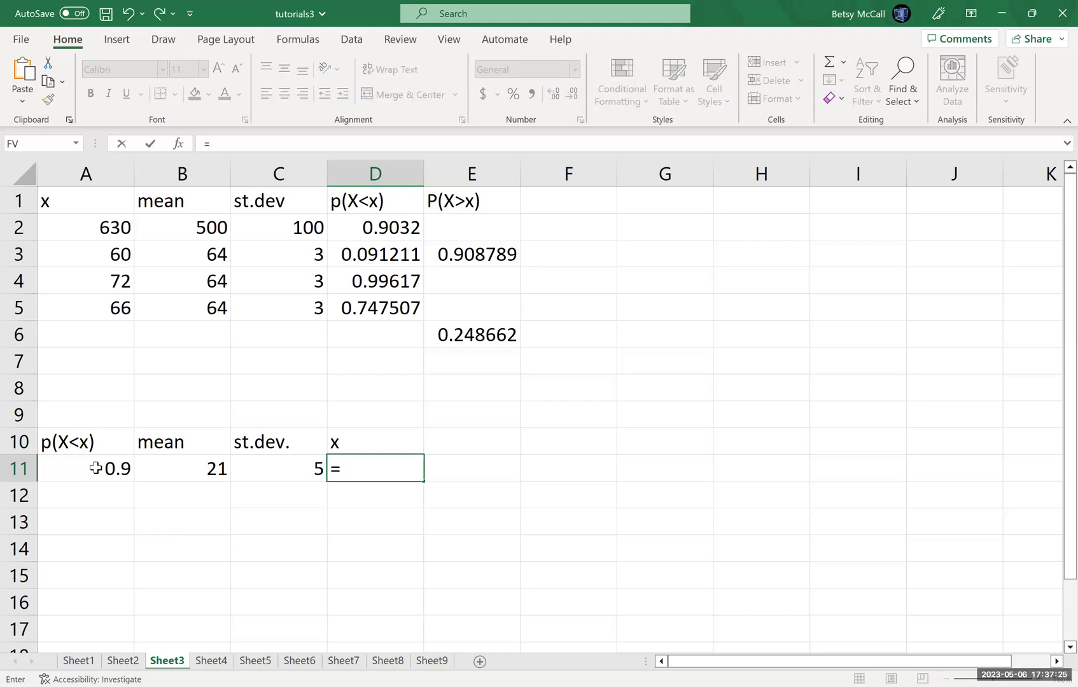
text(NORM)
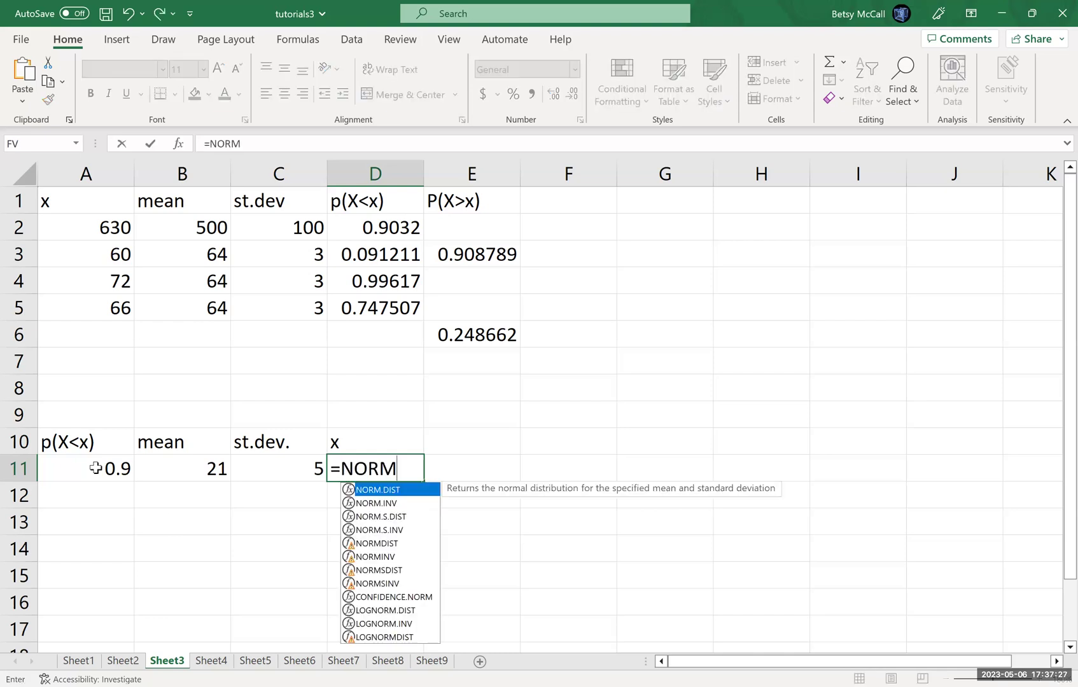
text(.INV()
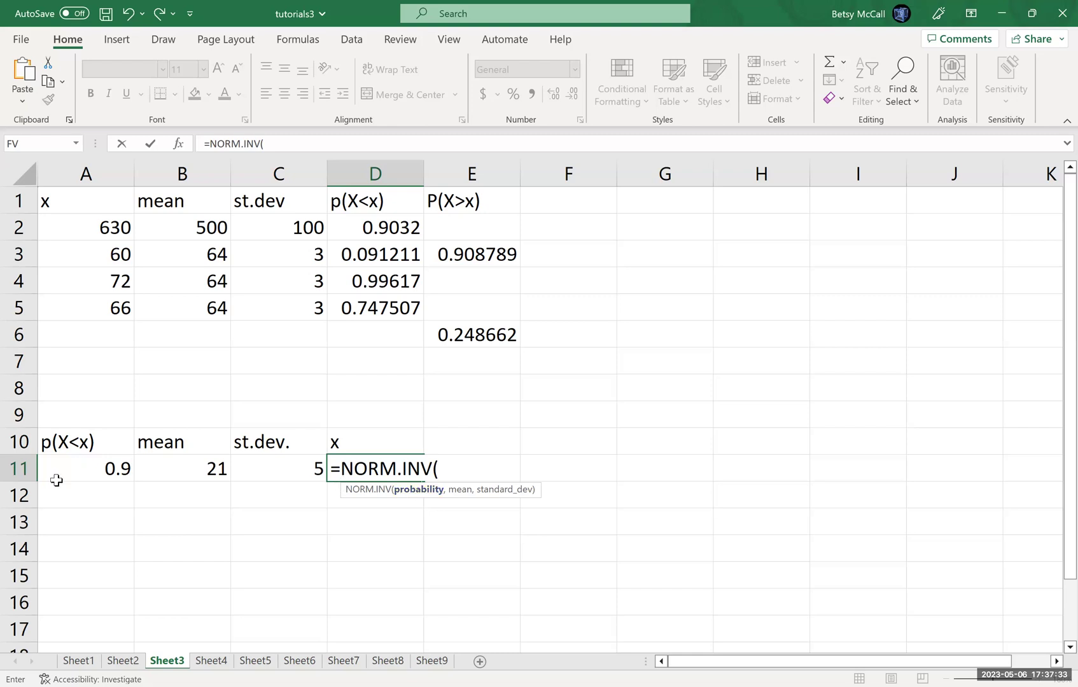
click(105, 470)
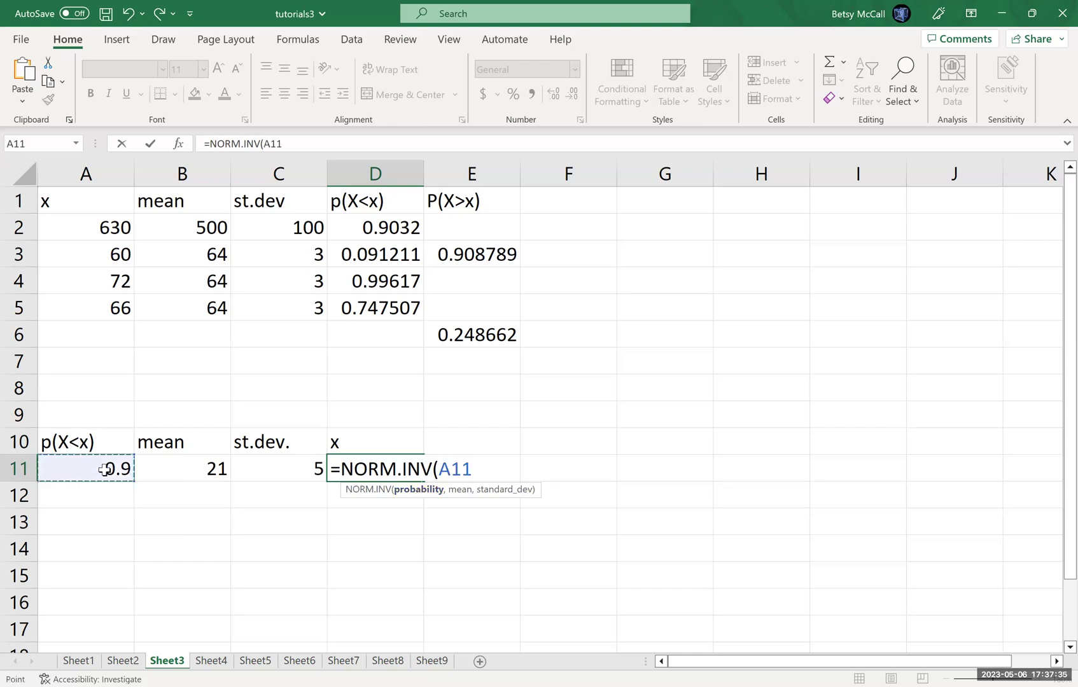
text(,)
click(186, 469)
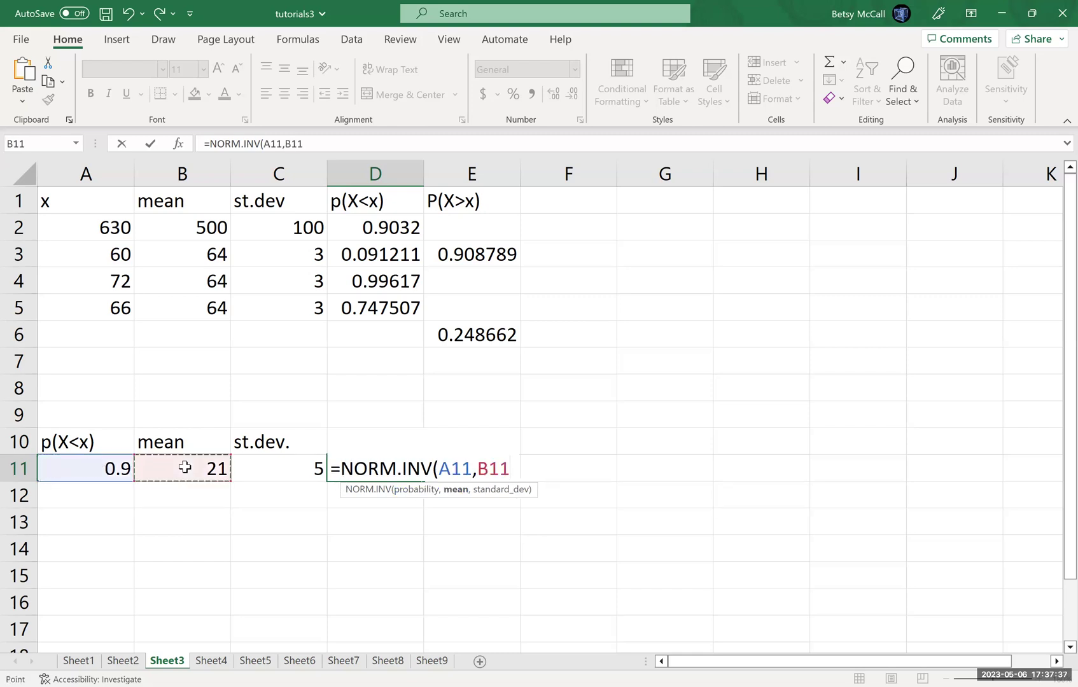
text(,)
click(274, 470)
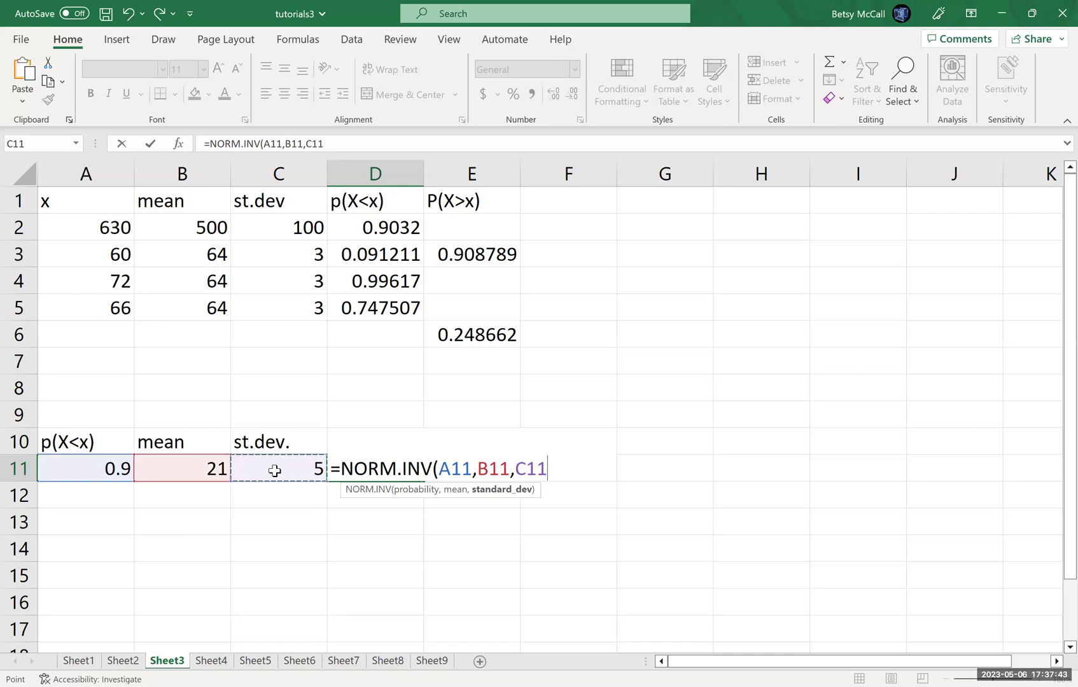
Complete =NORM.INV(A11,B11,C11) for the ACT cutoff 27.40776, then switch to Word
text())
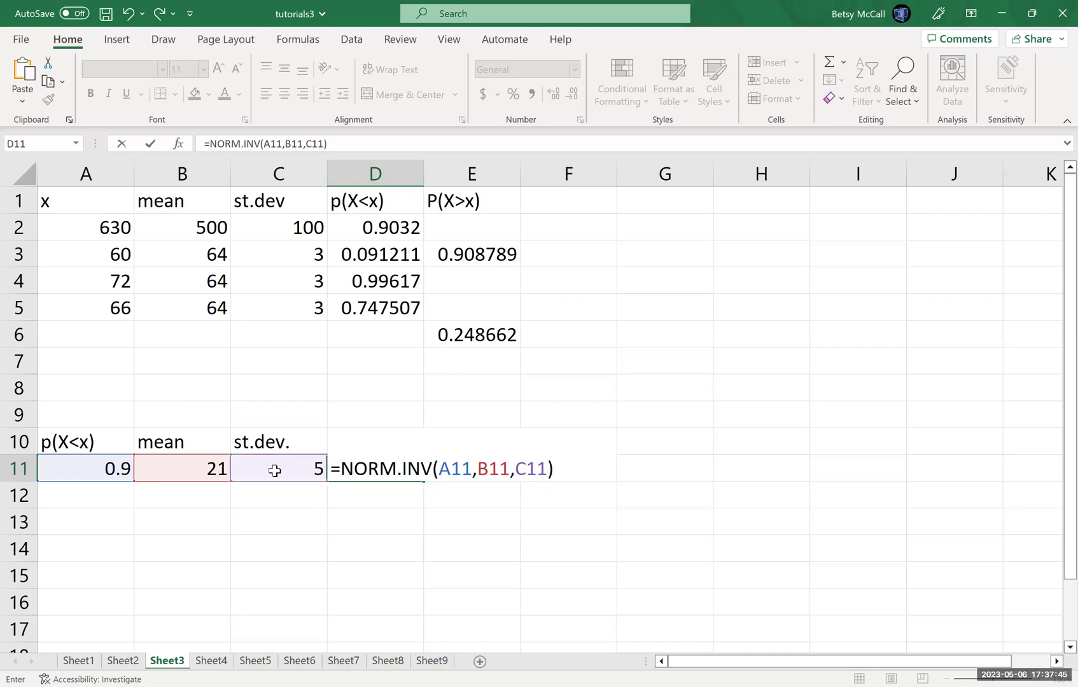
key(Return)
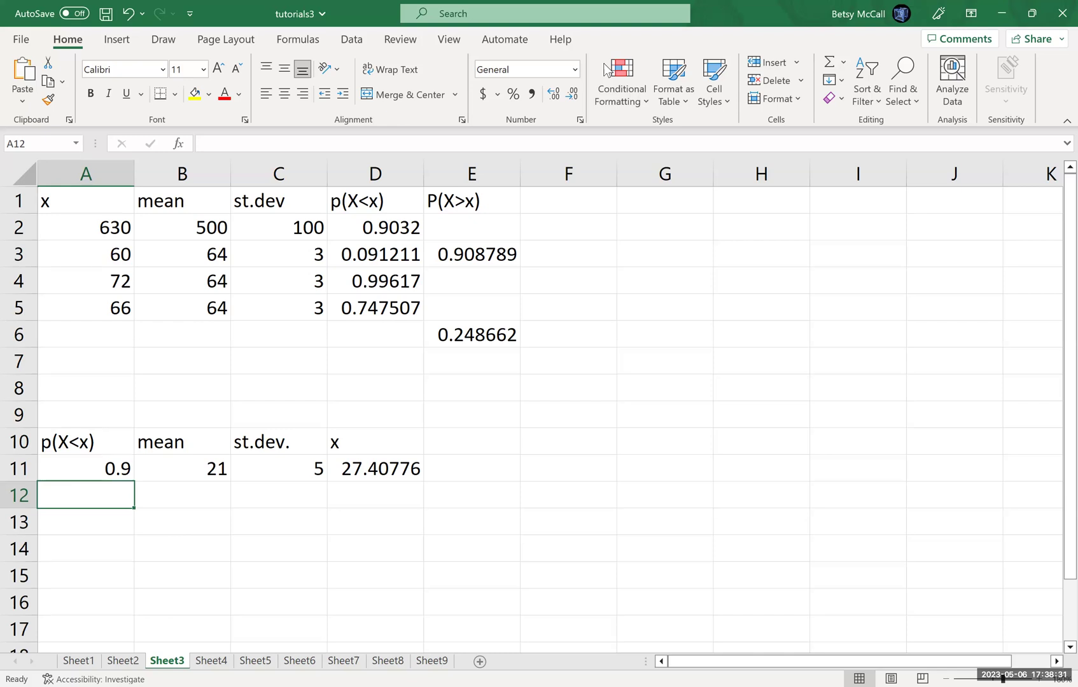
key(alt+Tab)
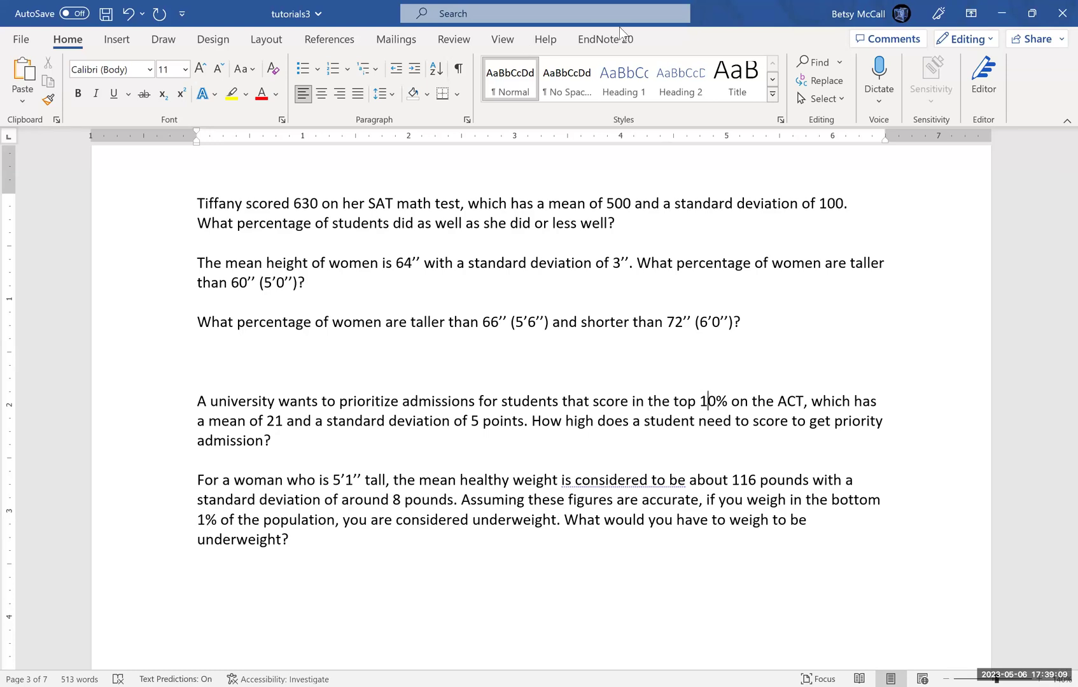
Return to the Excel workbook after reading the underweight question
key(alt+Tab)
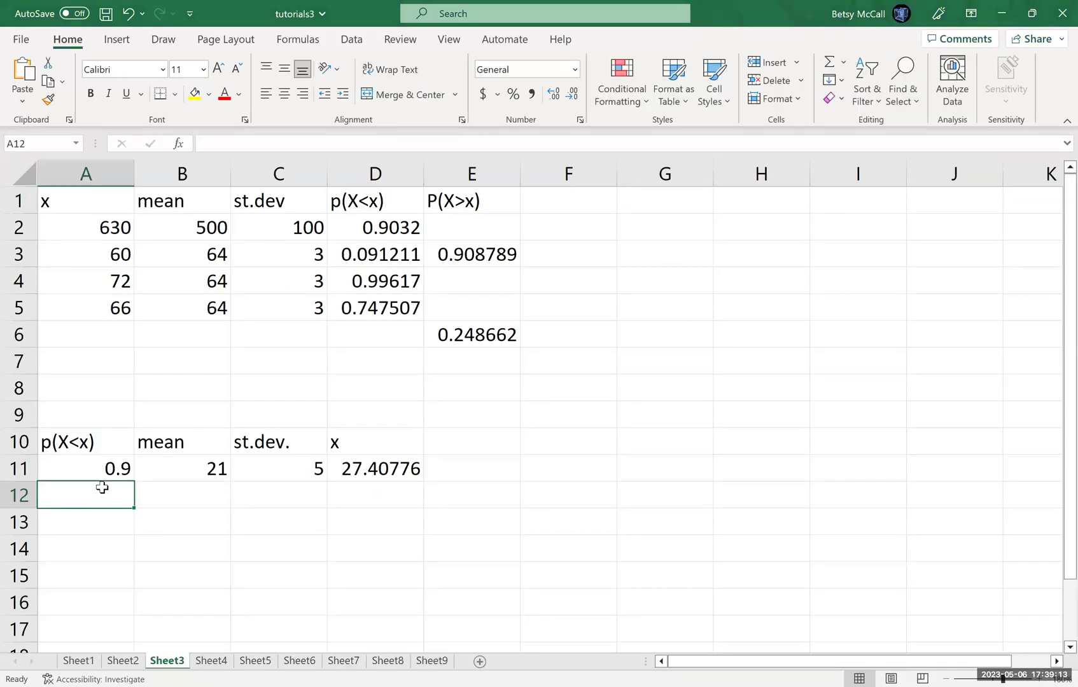
Enter probability 1%, mean 116 and standard deviation 8 in A12:C12
text(1%)
key(Tab)
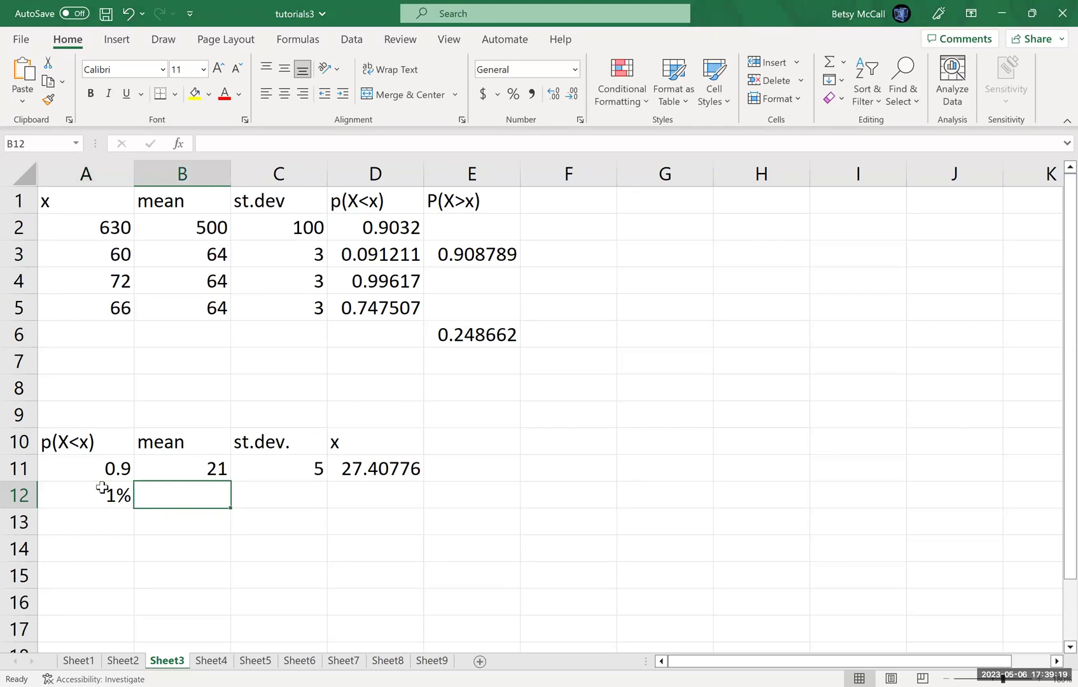
text(116)
key(Tab)
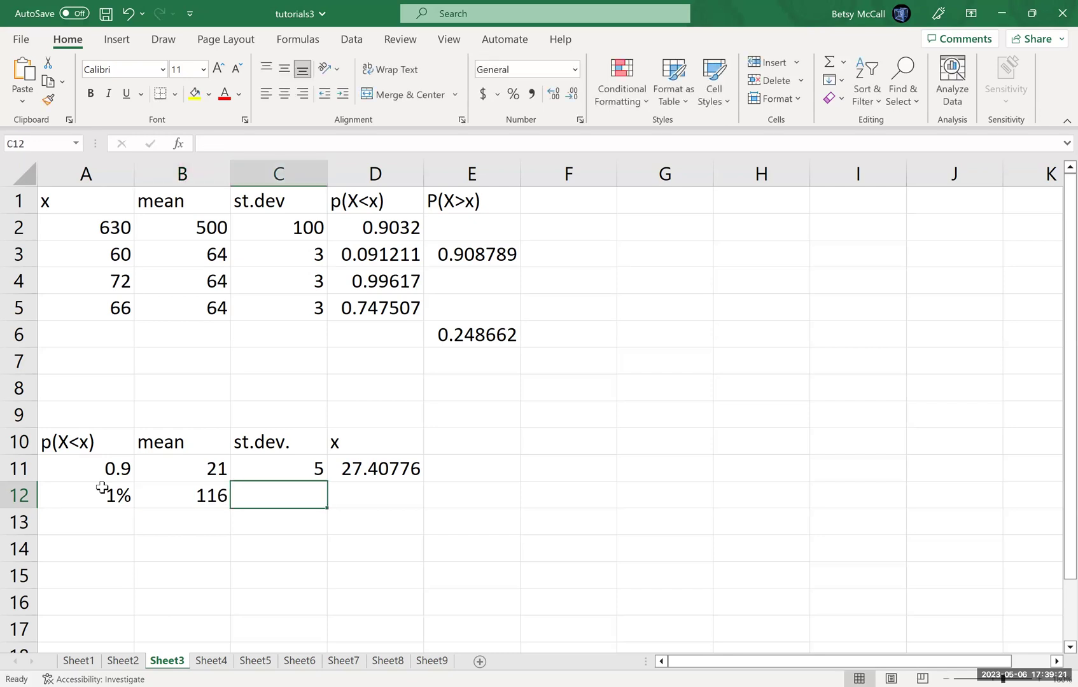
text(8)
key(Tab)
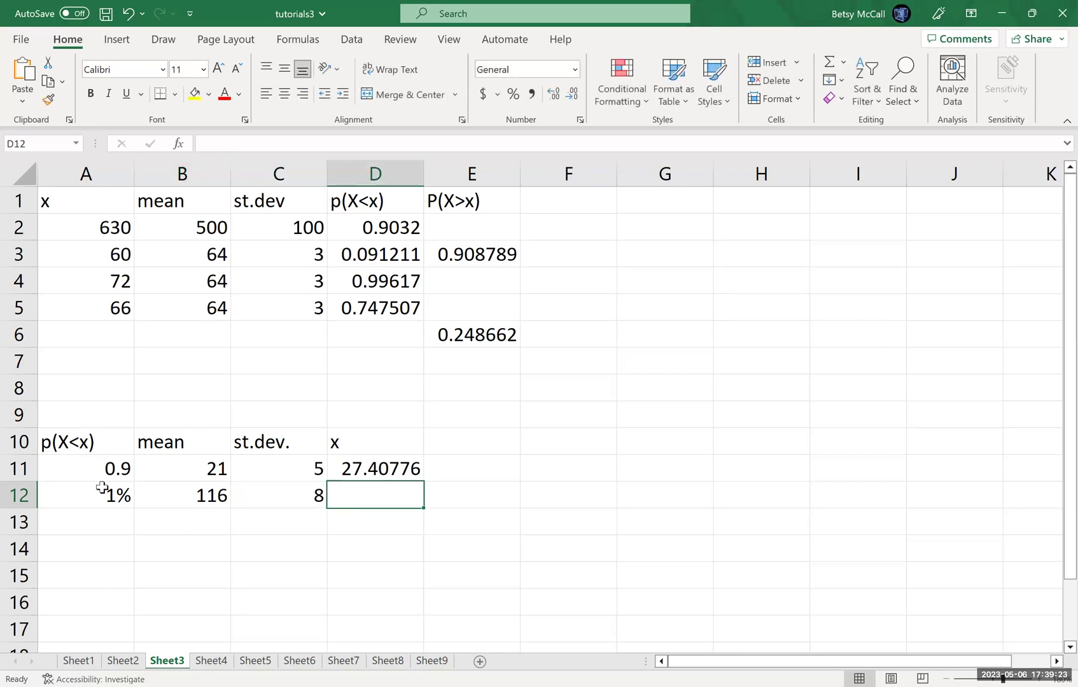
Enter =NORM.INV(A12,B12,C12) in D12 to get the underweight cutoff 97.38922
text(=)
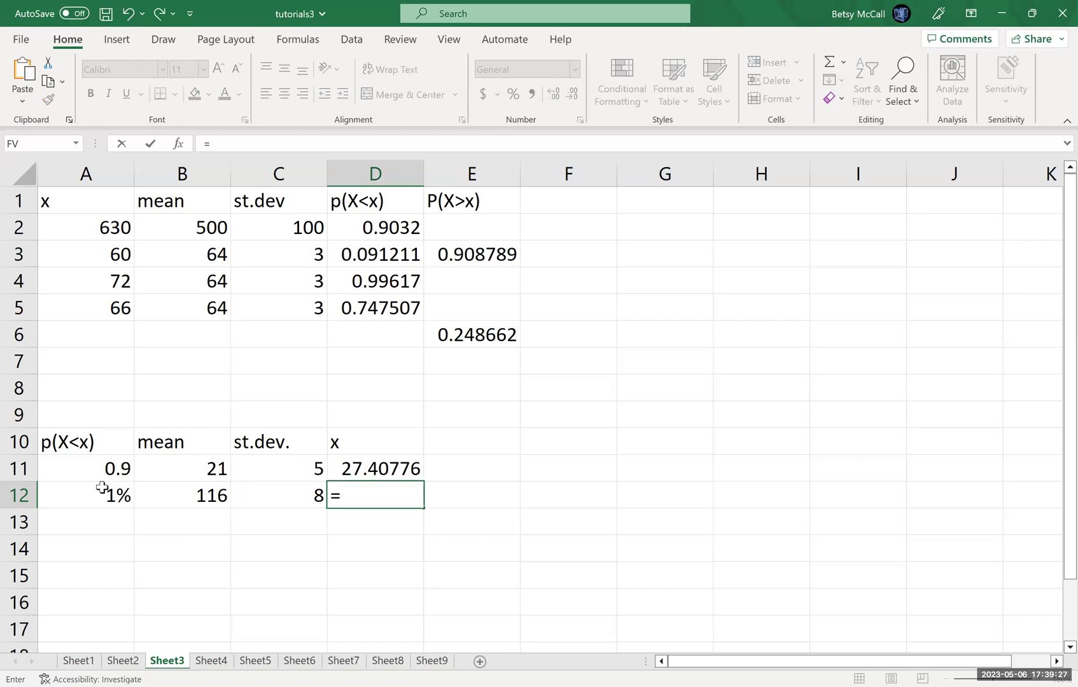
text(NORM.INV()
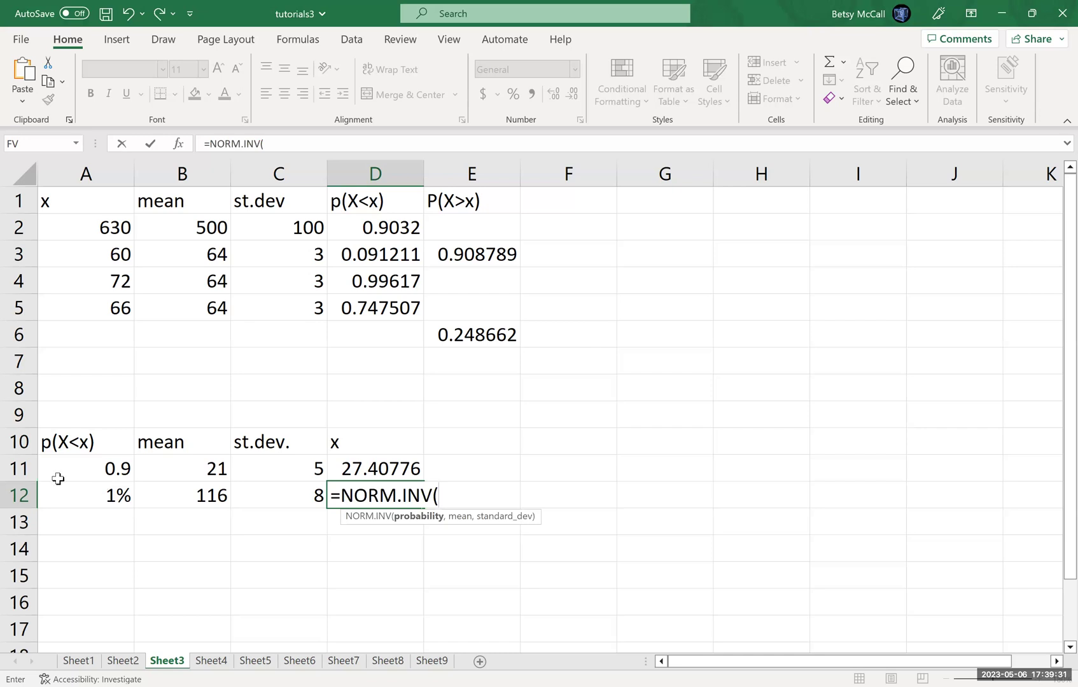
click(75, 495)
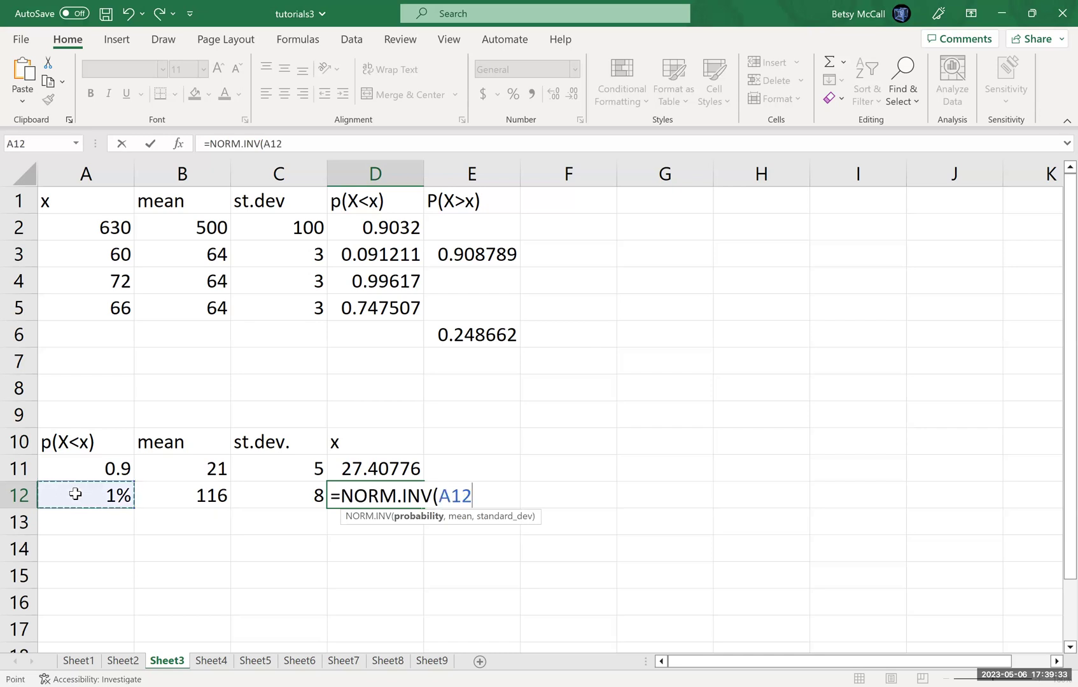
text(,)
click(205, 506)
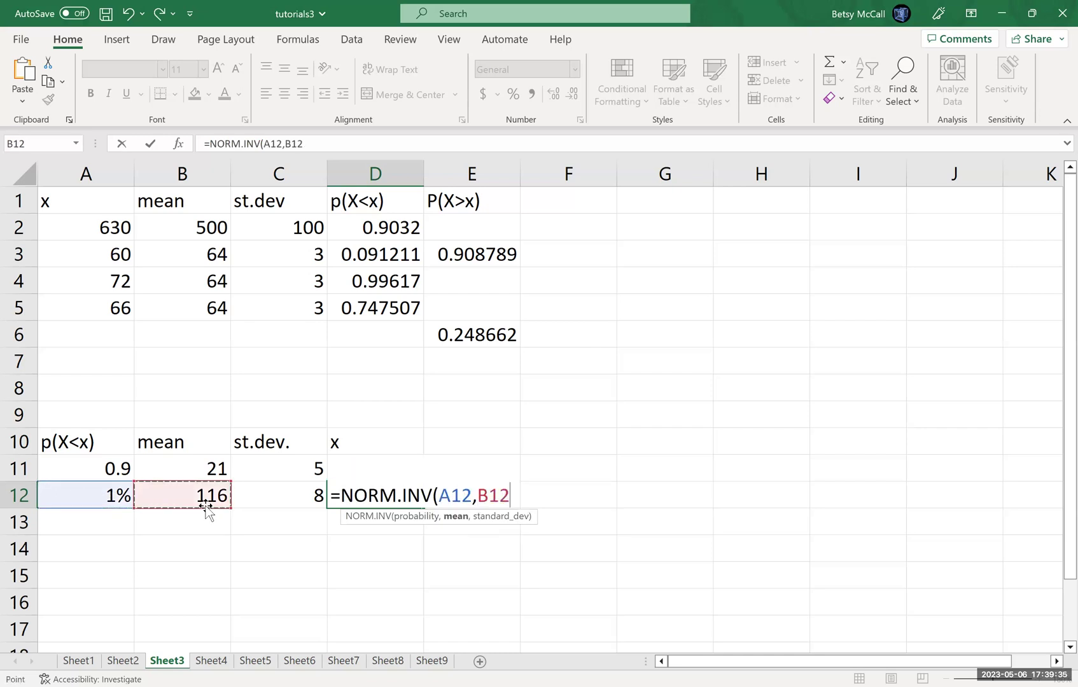
text(,)
key(Left)
text(_)
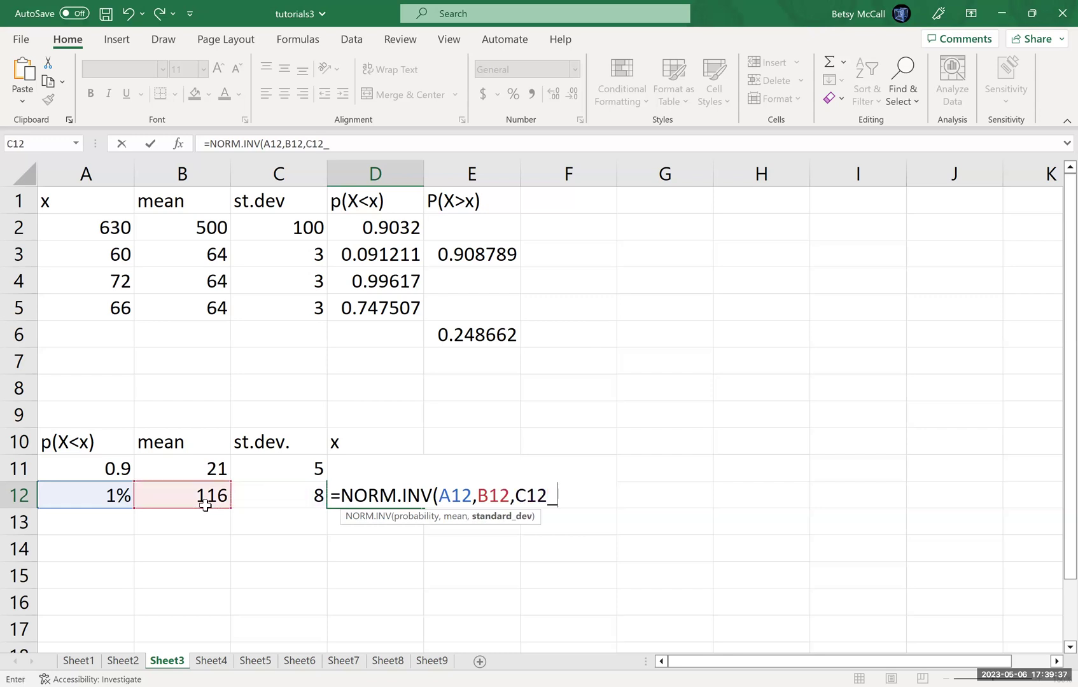
key(BackSpace)
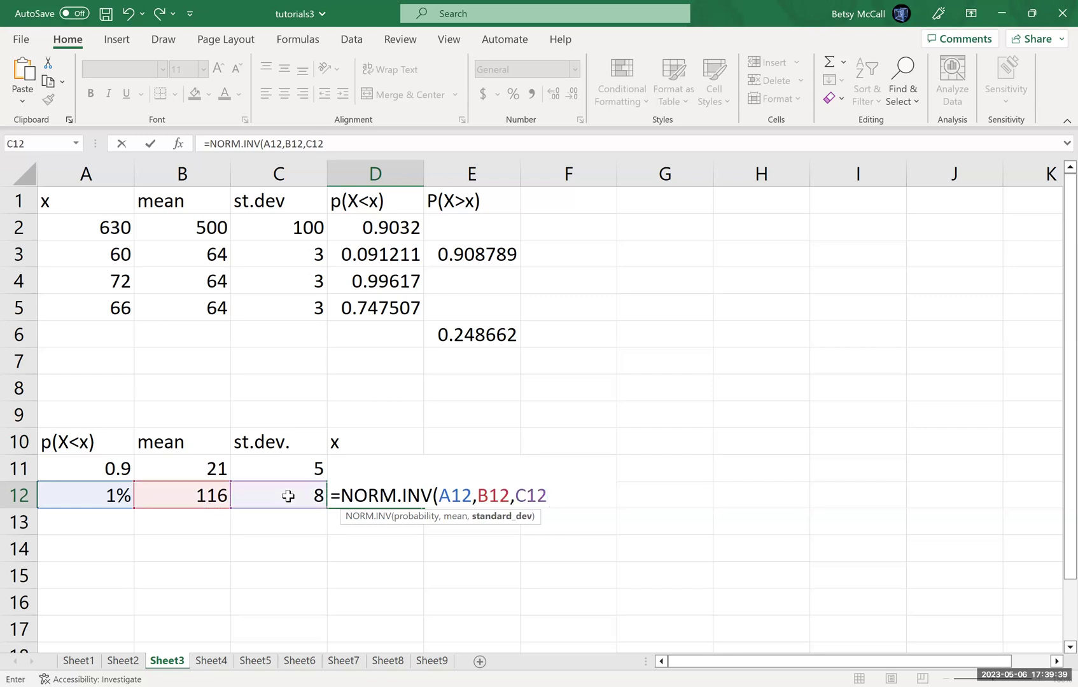
text())
key(Return)
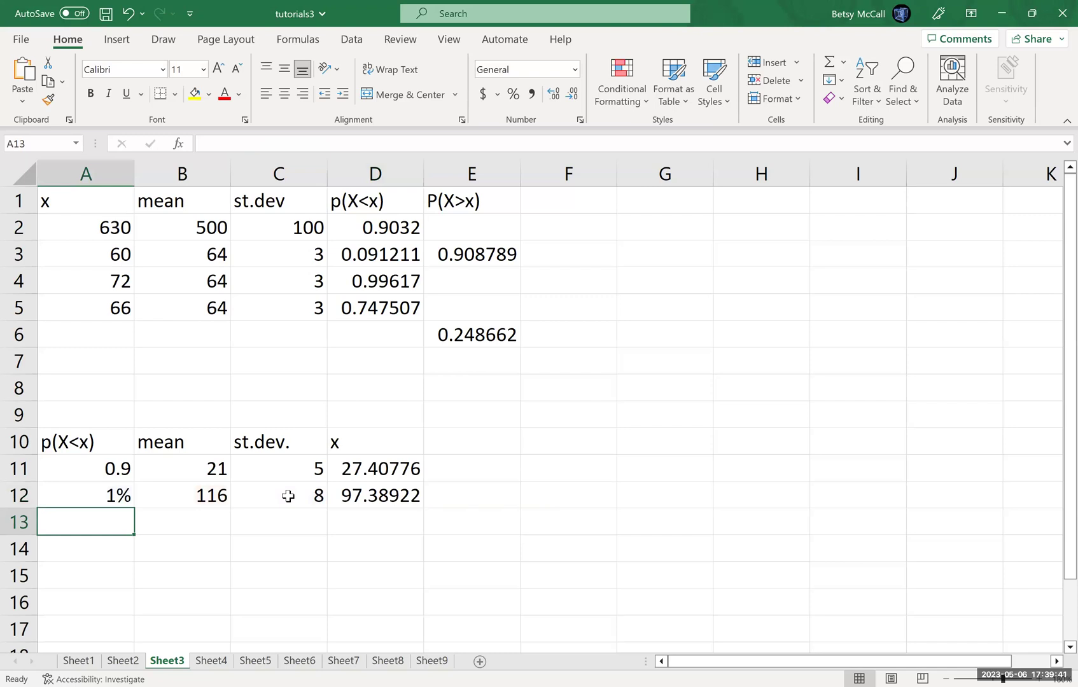